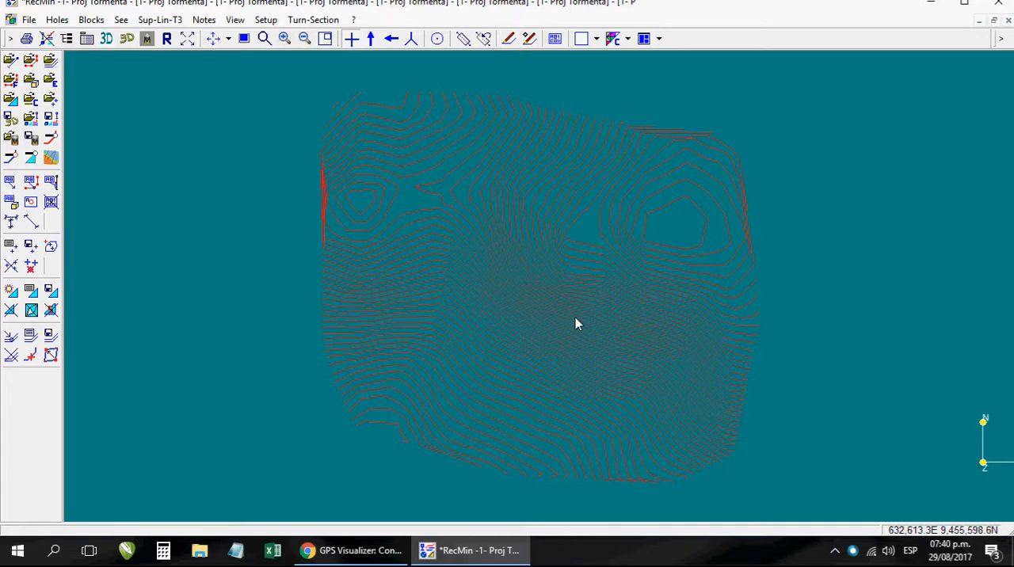
click(127, 38)
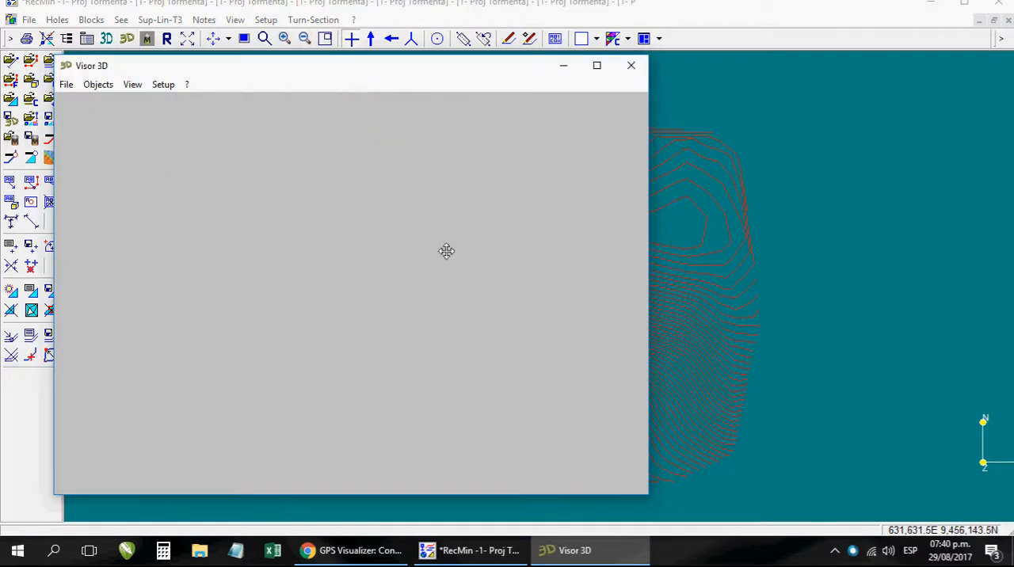
click(631, 65)
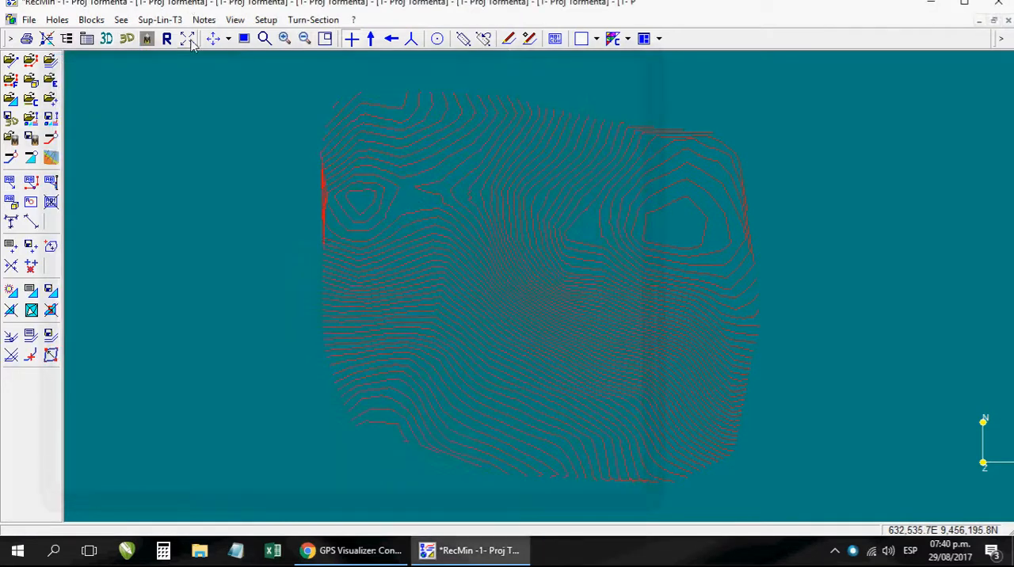
click(146, 38)
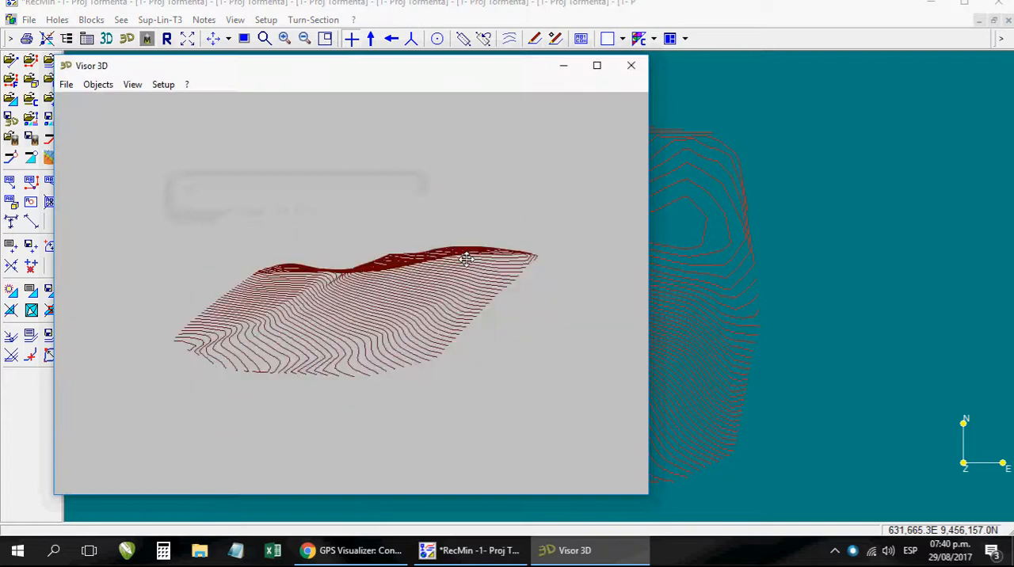
drag(467, 258, 292, 296)
drag(499, 314, 531, 397)
key(Escape)
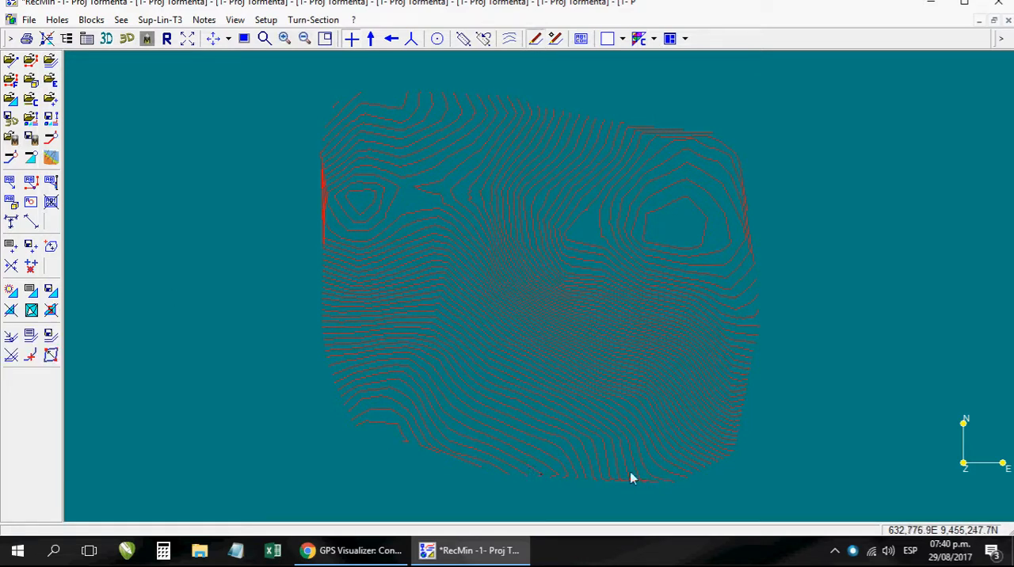
- Trace a polygon with a perimeter of about 3,087 m just inside the outer edge of the contour lines
click(363, 409)
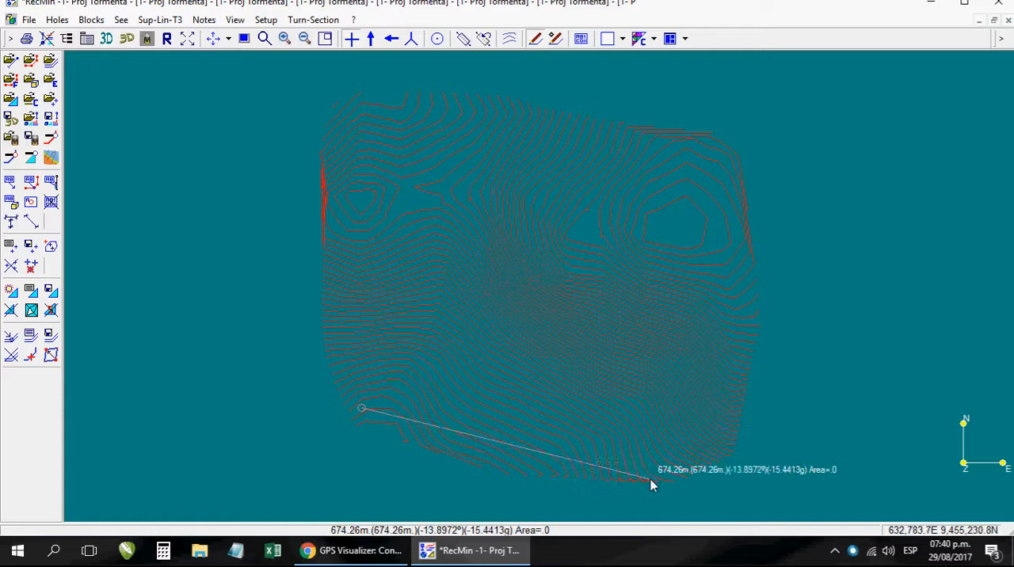
click(499, 460)
click(674, 473)
click(729, 432)
click(744, 266)
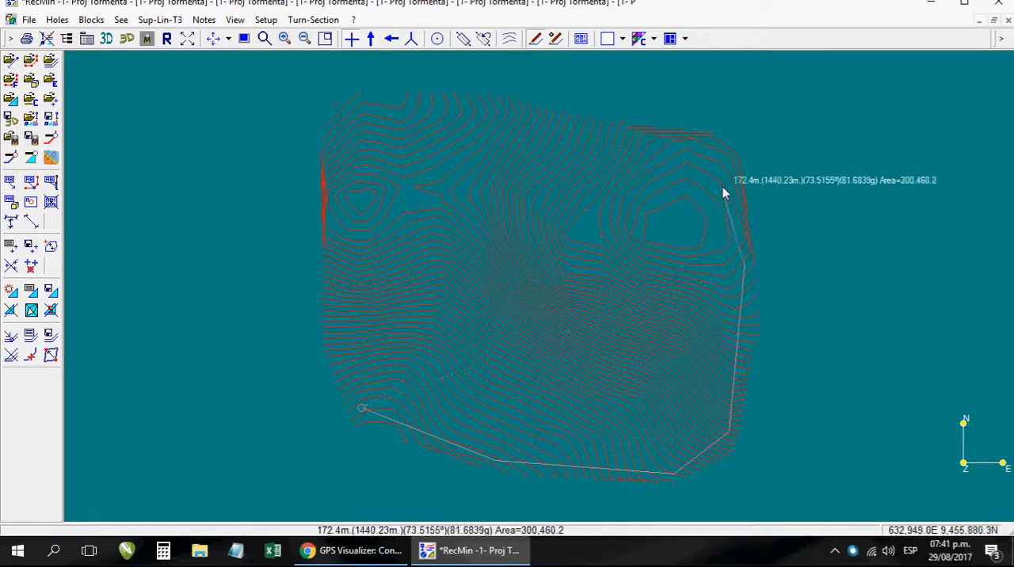
click(719, 156)
click(633, 133)
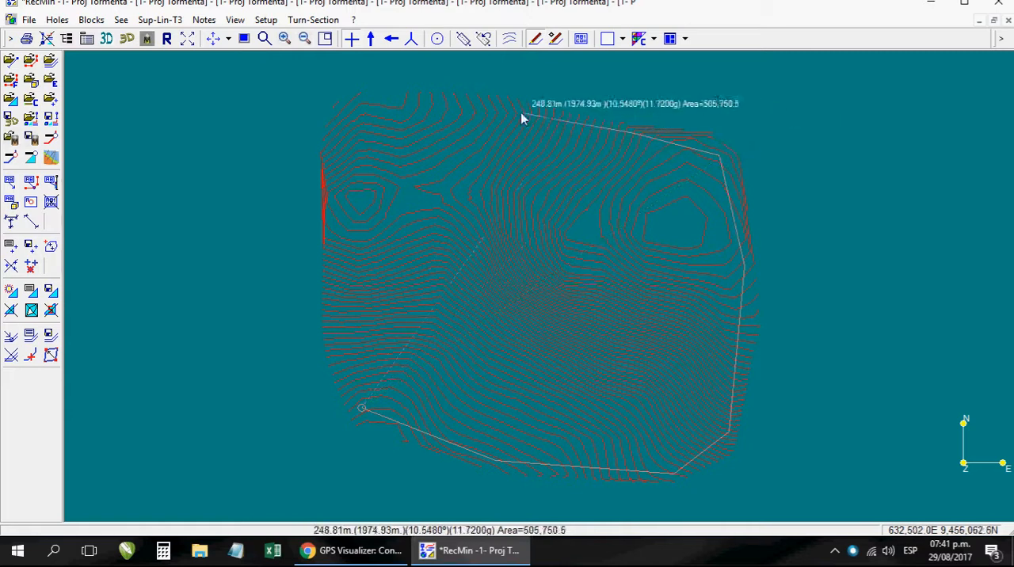
click(471, 104)
click(360, 109)
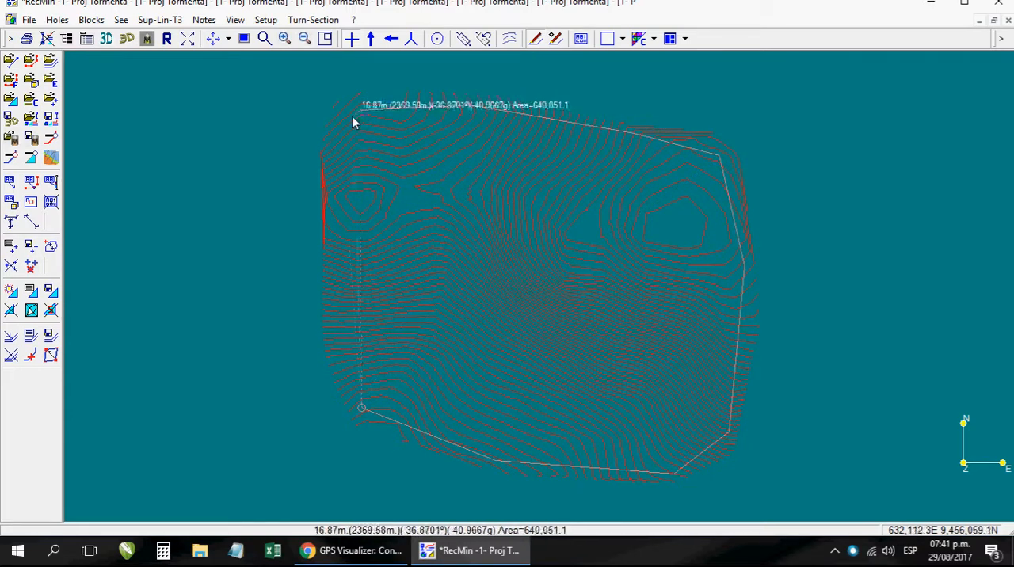
click(330, 125)
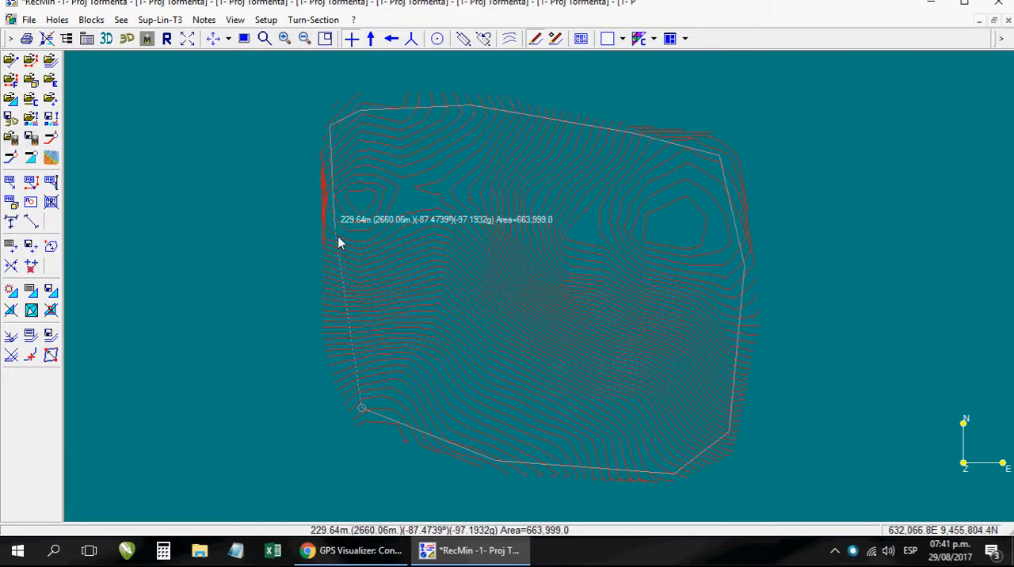
click(333, 353)
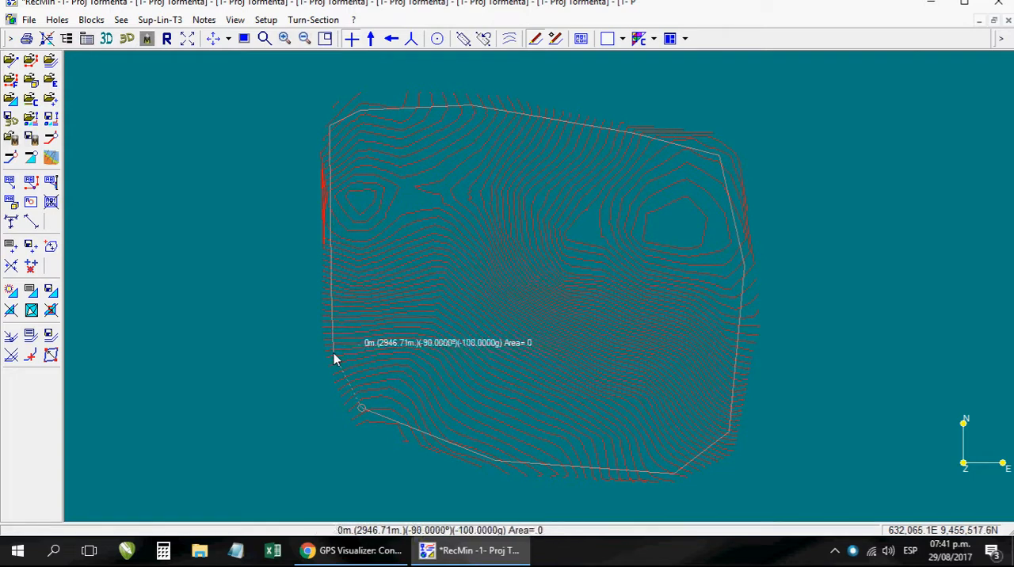
- Finish the traced polygon as a surface with its points at elevation 0
right_click(361, 413)
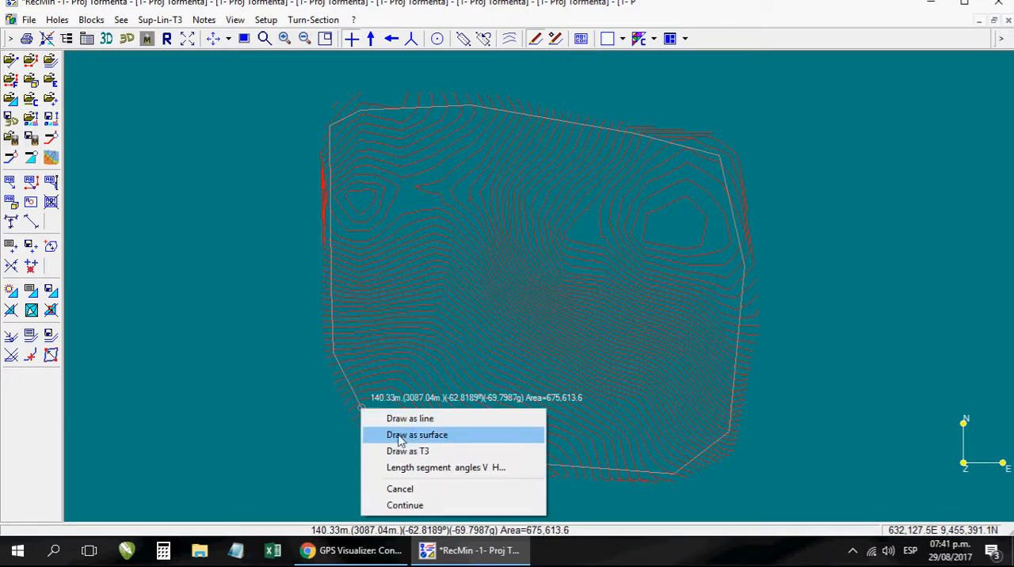
click(441, 444)
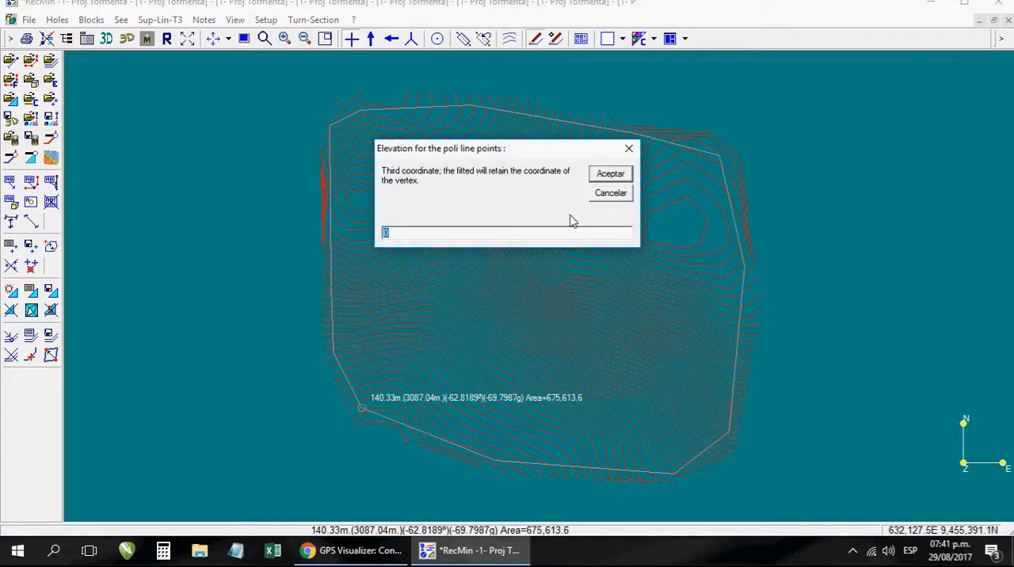
click(608, 178)
click(608, 178)
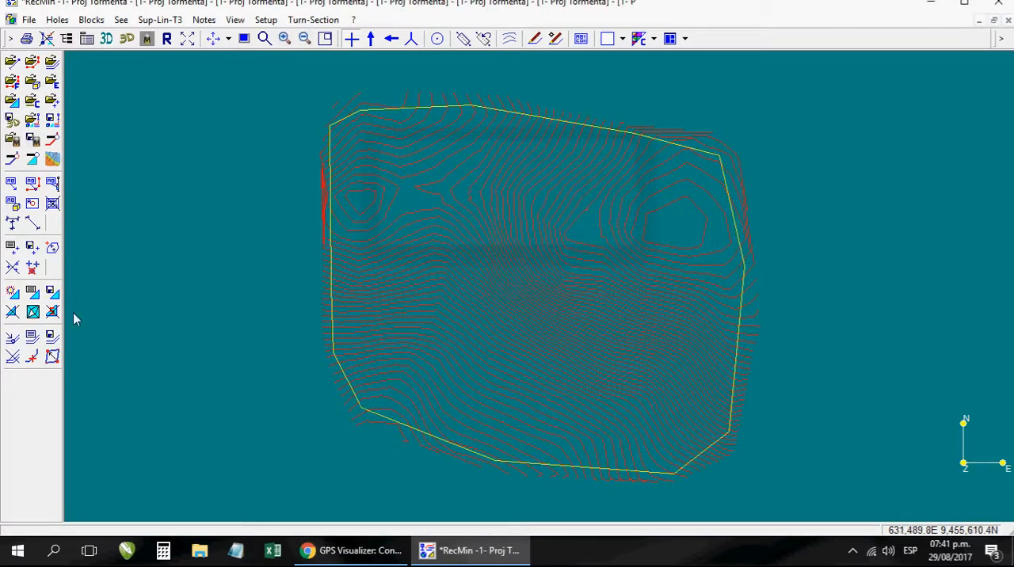
- Rename the drawn surface Draw 2 as Poligono in the list of open surfaces
click(31, 338)
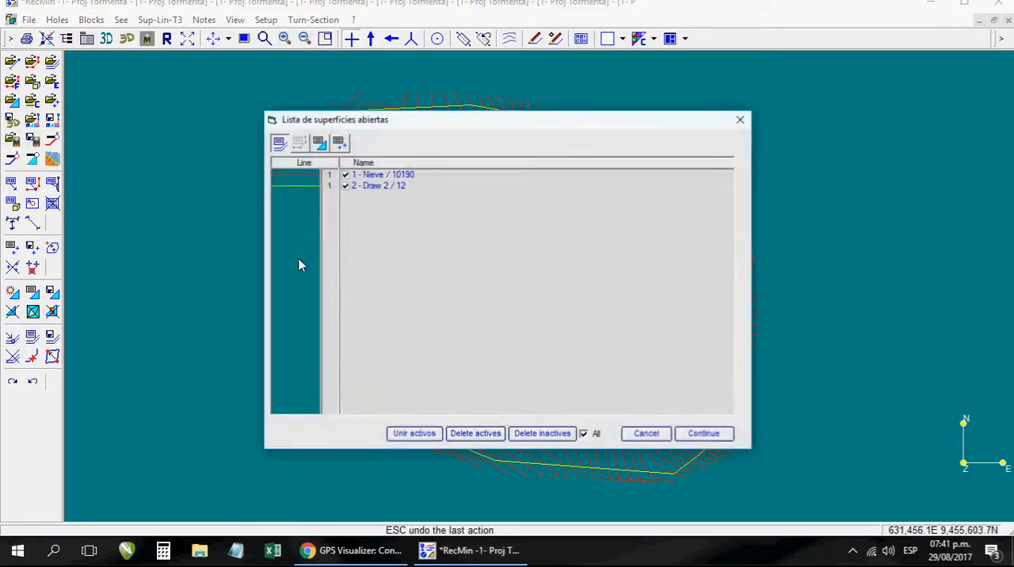
right_click(370, 175)
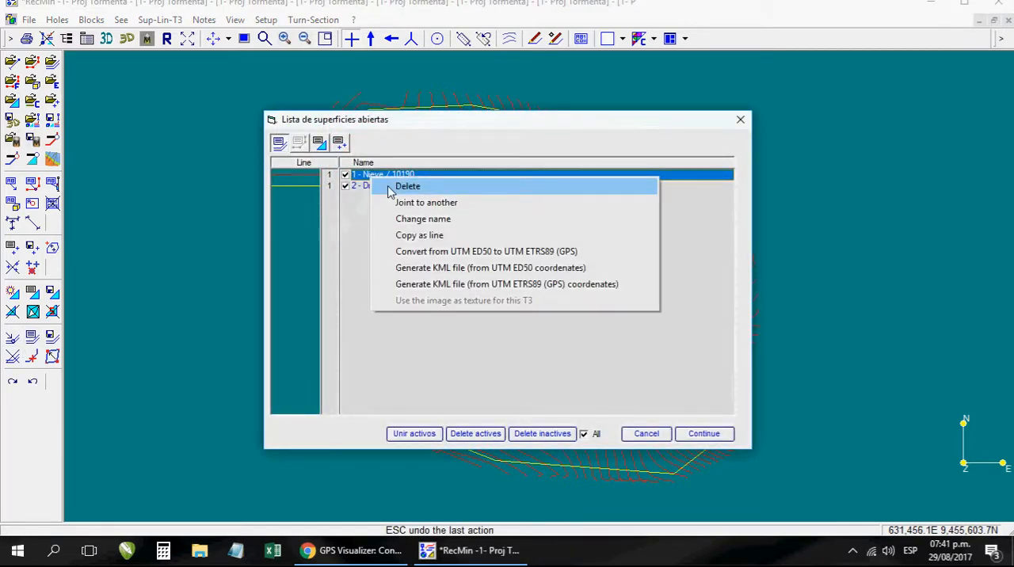
click(361, 186)
click(366, 187)
right_click(373, 189)
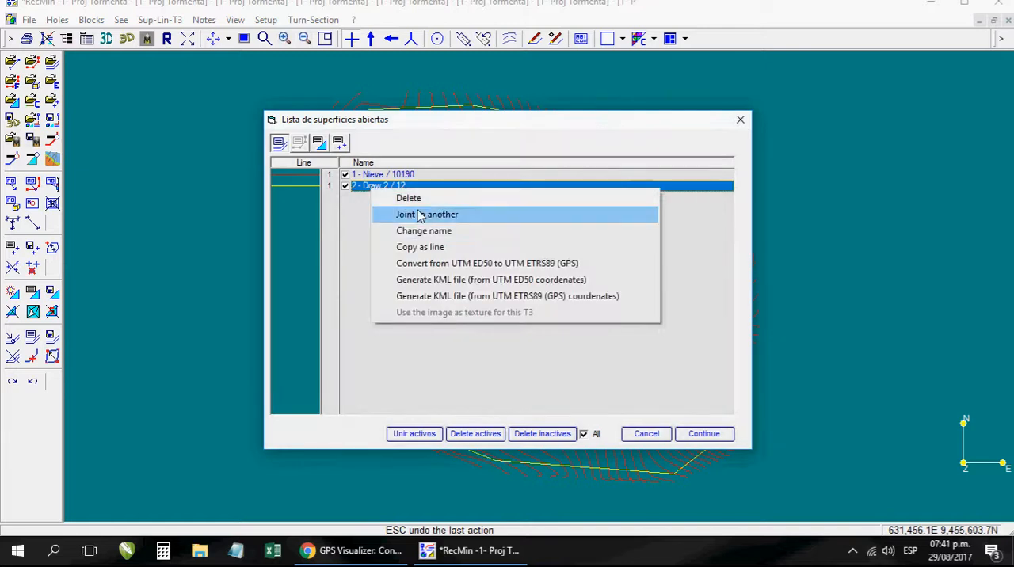
click(429, 230)
text(Poligono)
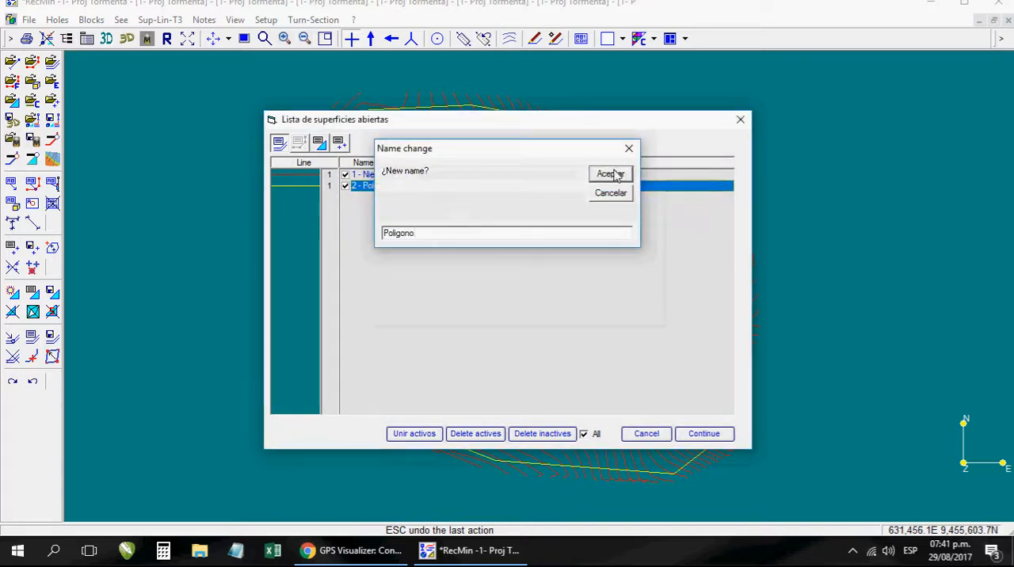
click(610, 174)
click(708, 435)
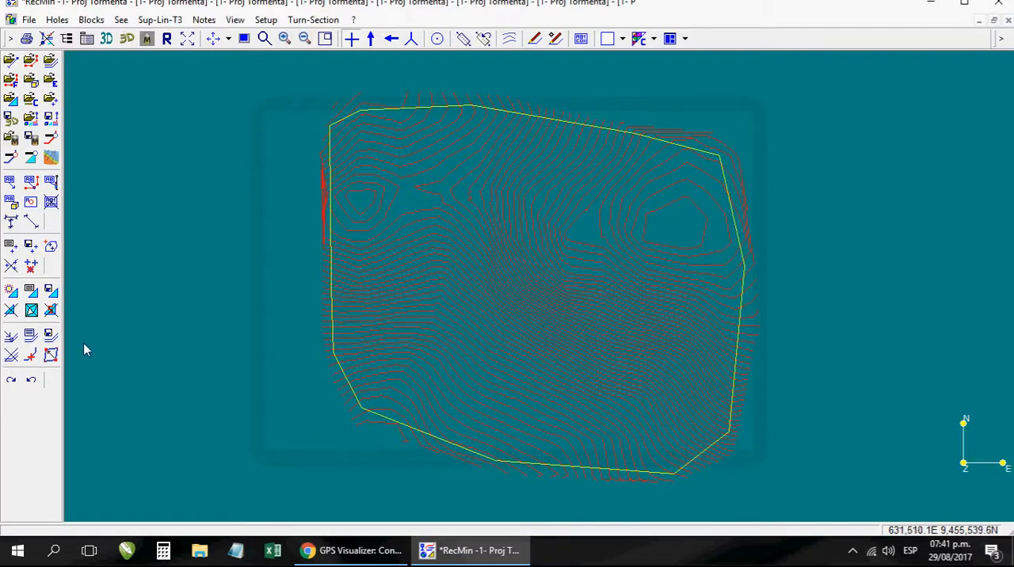
- Generate a KML file of the Poligono surface from UTM ETRS89 (GPS) coordinates, saved as Polígono Nieve in the Proj Tormenta folder
click(32, 339)
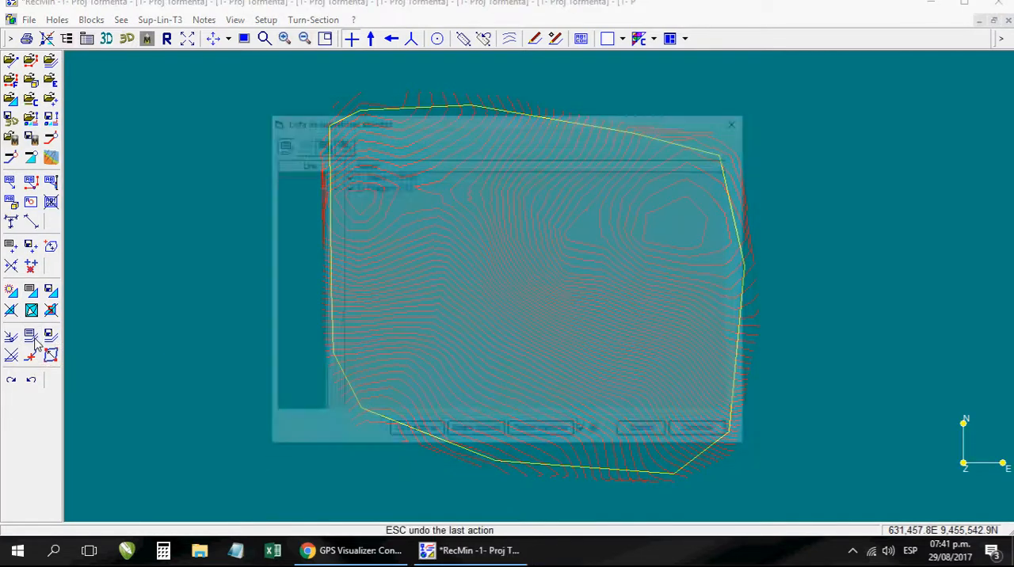
click(383, 189)
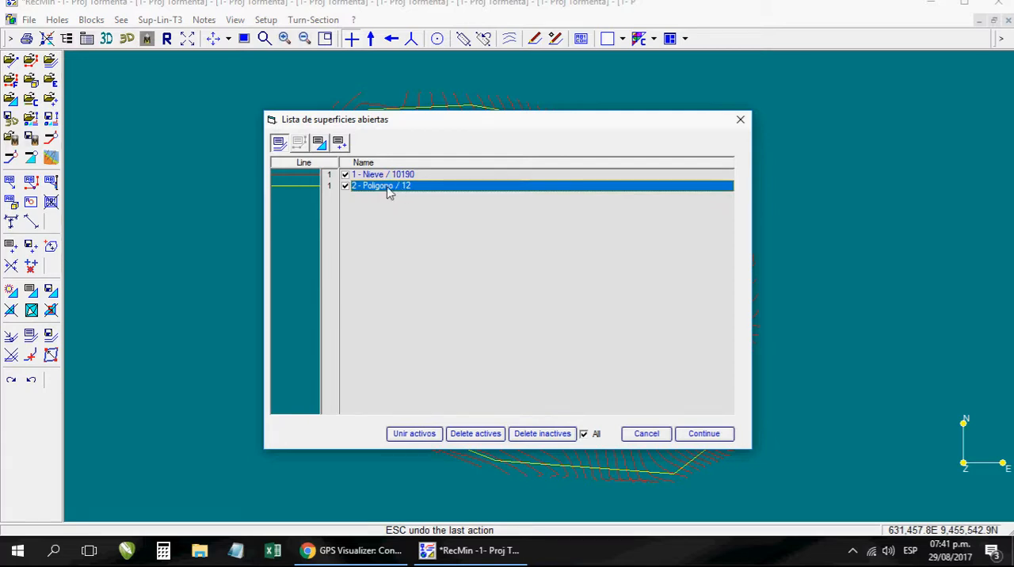
right_click(392, 193)
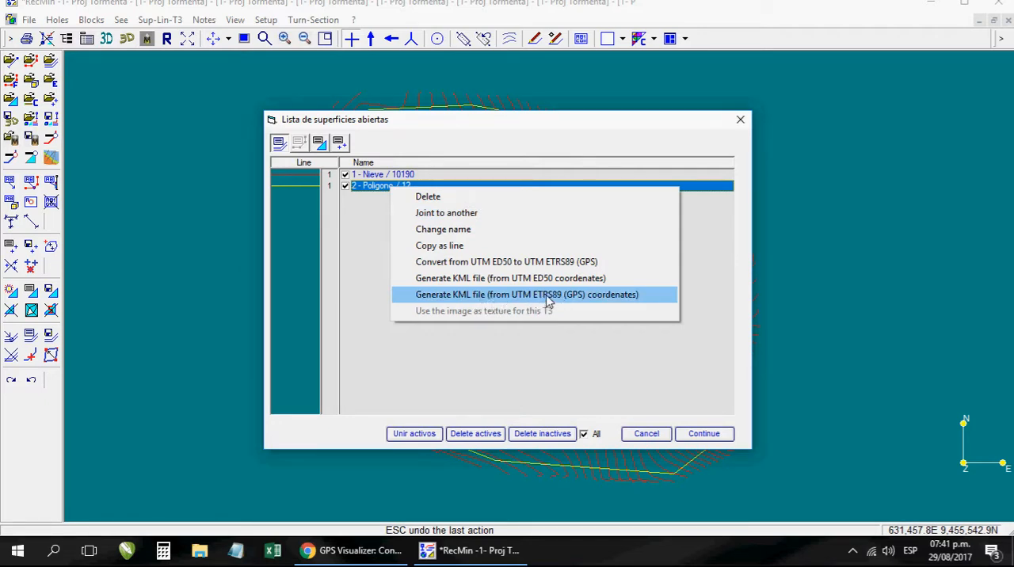
click(587, 303)
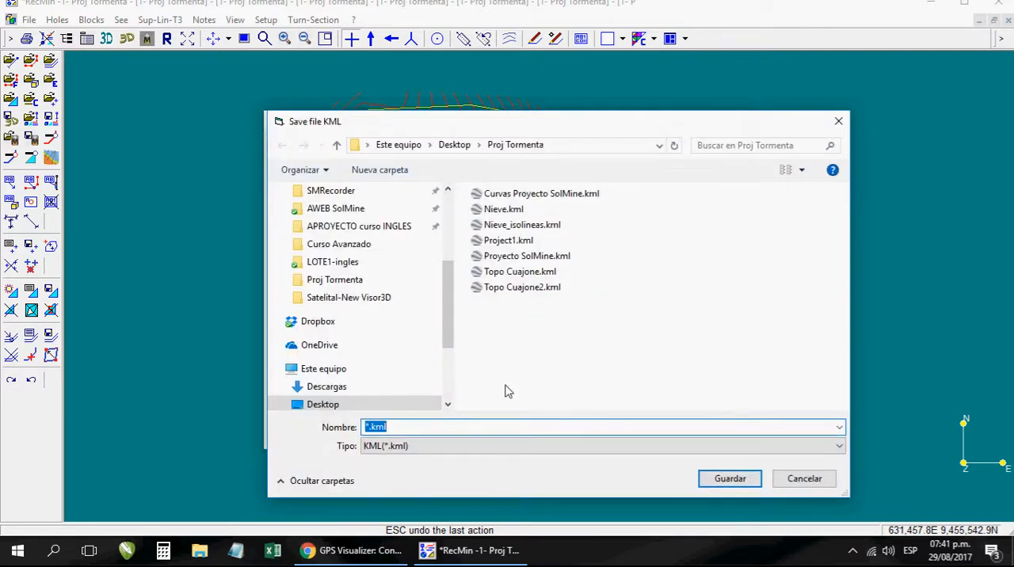
text(Poligono Nieve)
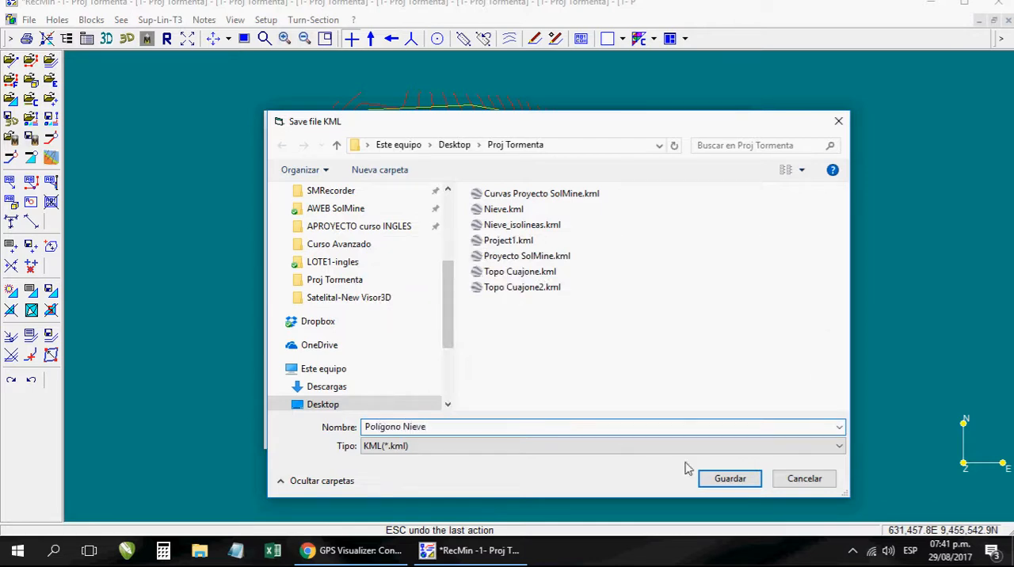
click(720, 479)
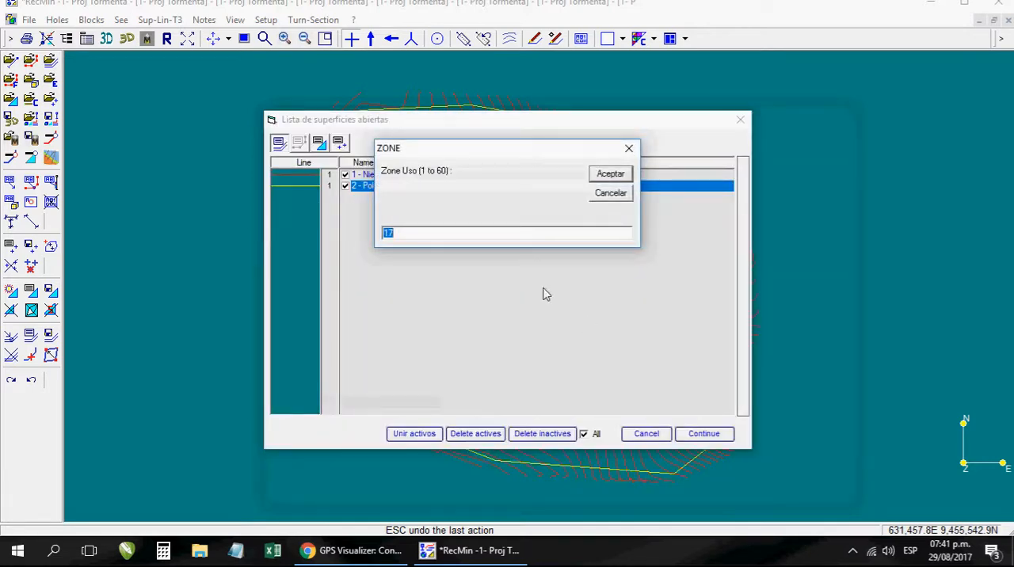
- Accept zone 17, hemisphere S and elevation option 1, Adapt to the ground, for the KML export
drag(488, 158, 405, 238)
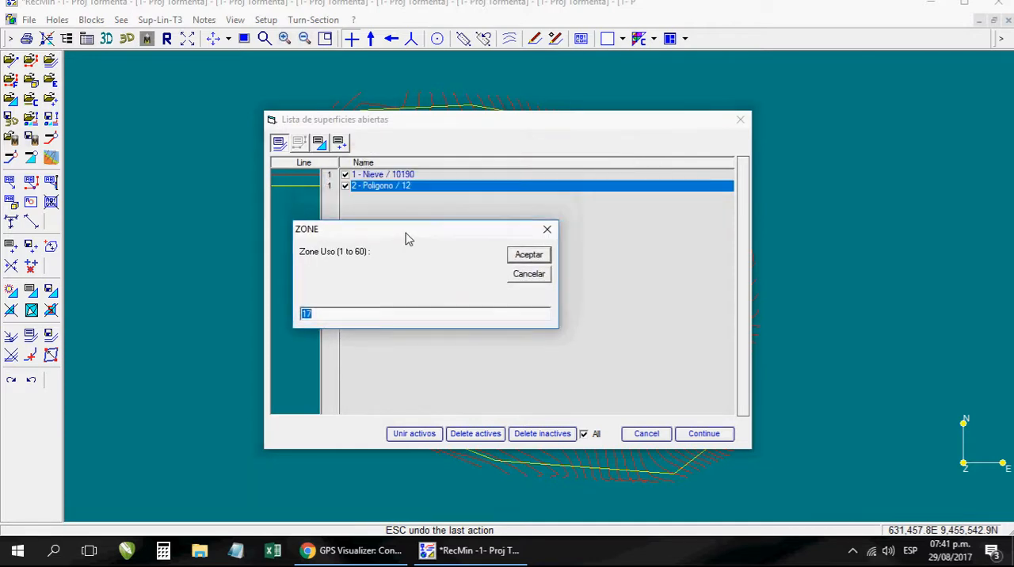
click(529, 256)
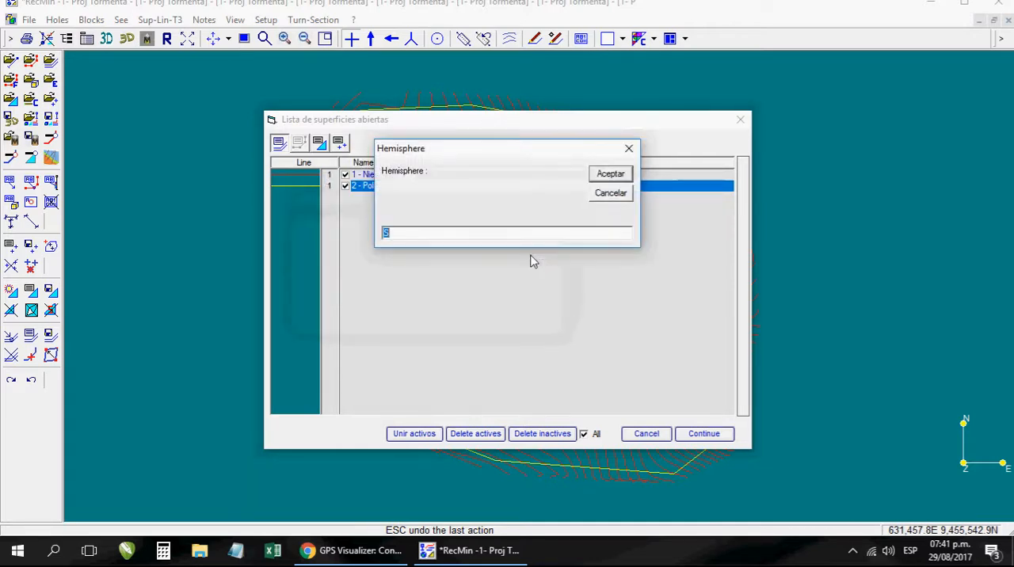
click(610, 174)
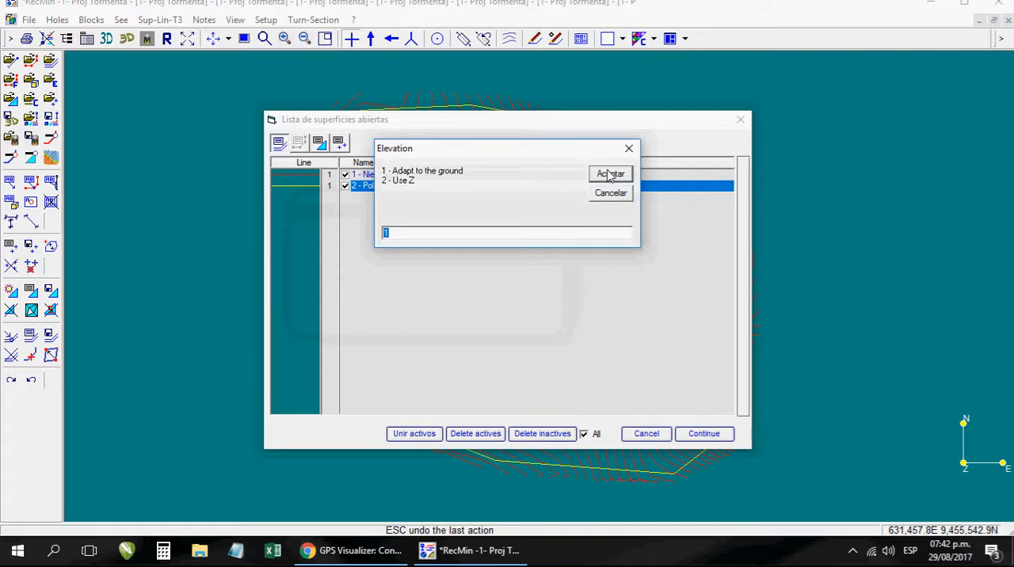
click(611, 176)
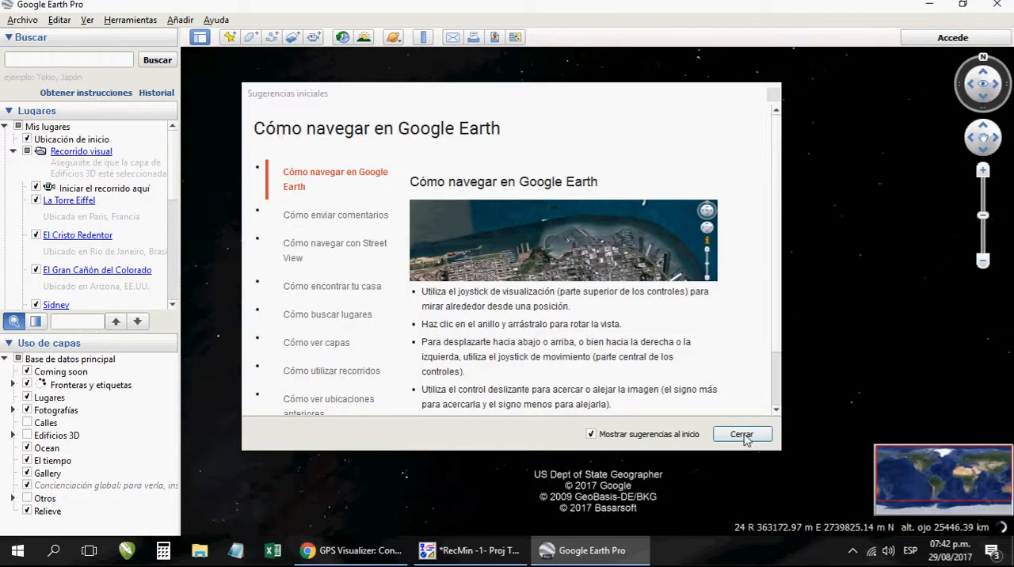
- Dismiss Google Earth Pro's startup tips, and switch back to RecMin to close the list of open surfaces
click(742, 434)
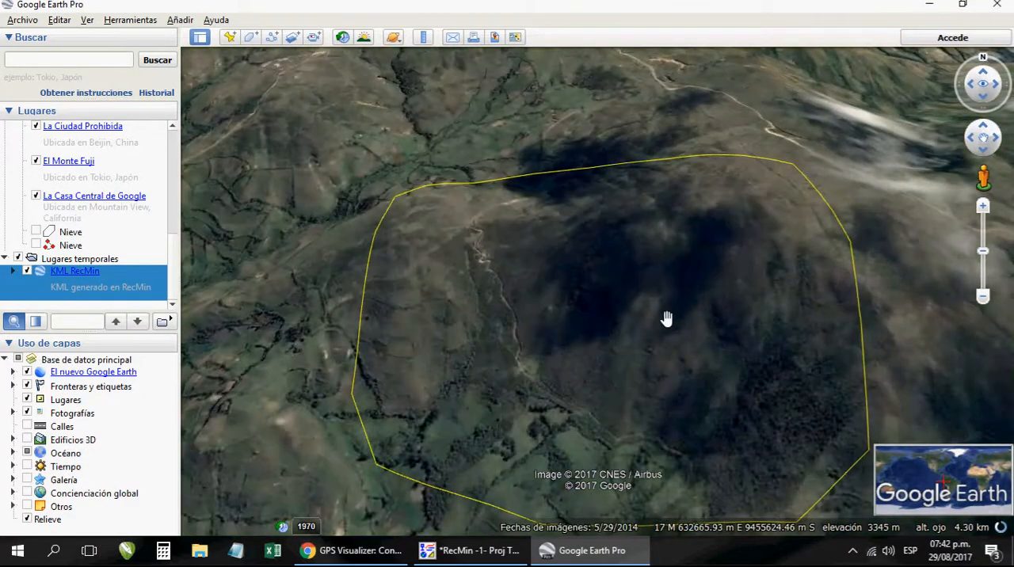
drag(664, 311, 645, 274)
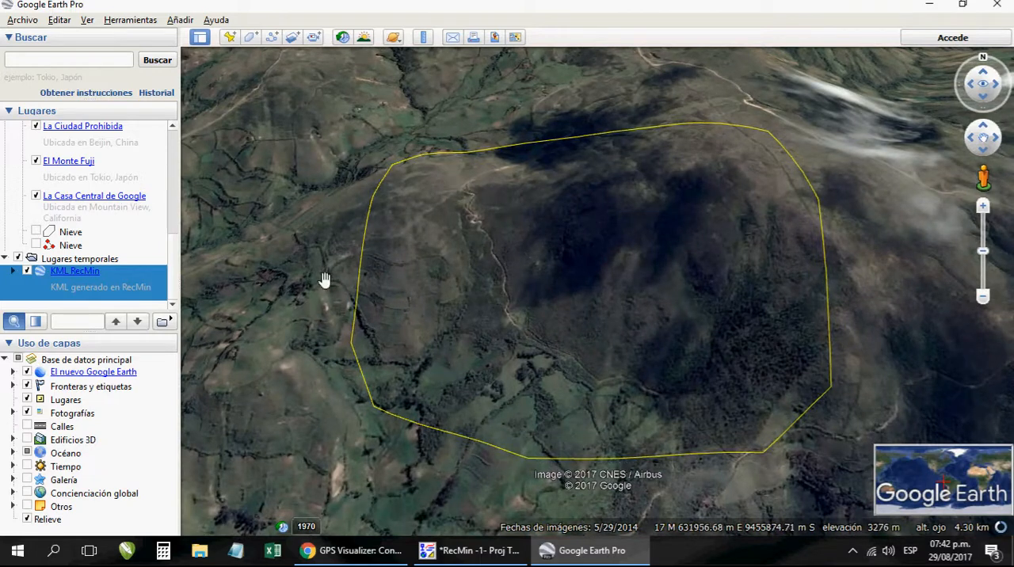
click(489, 555)
click(705, 434)
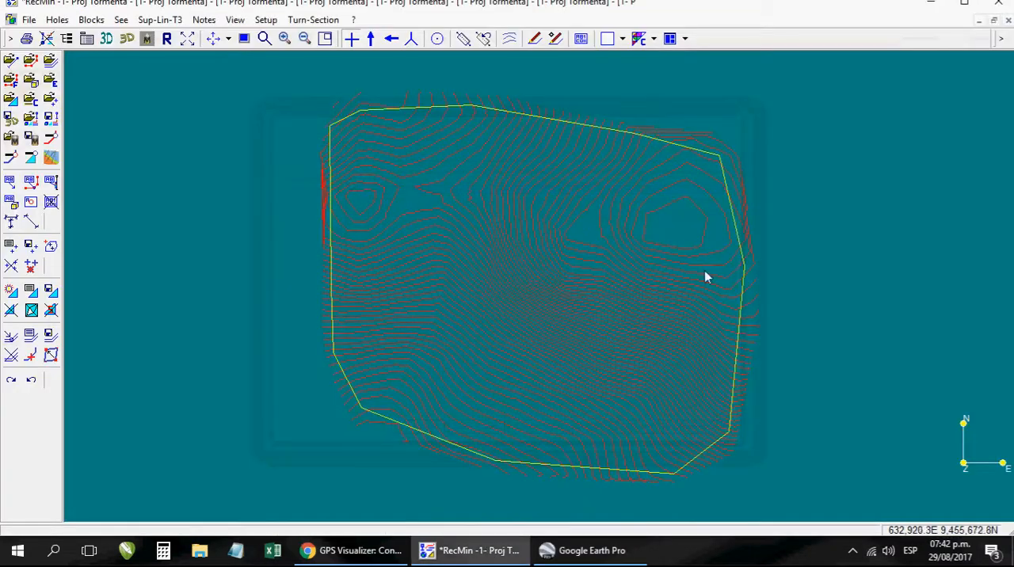
- Switch to Google Earth Pro and hide its sidebar to enlarge the map area
click(483, 554)
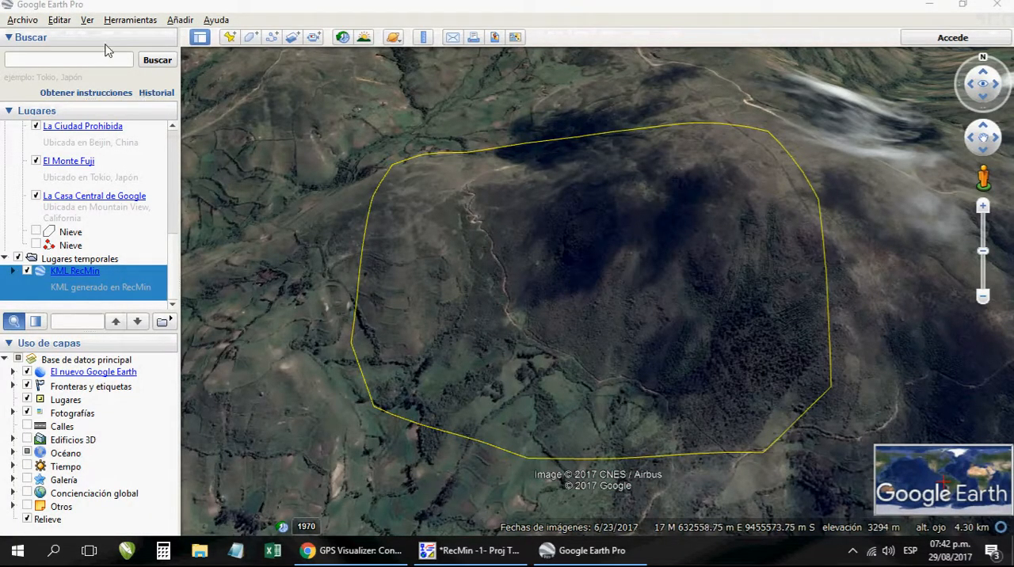
click(87, 21)
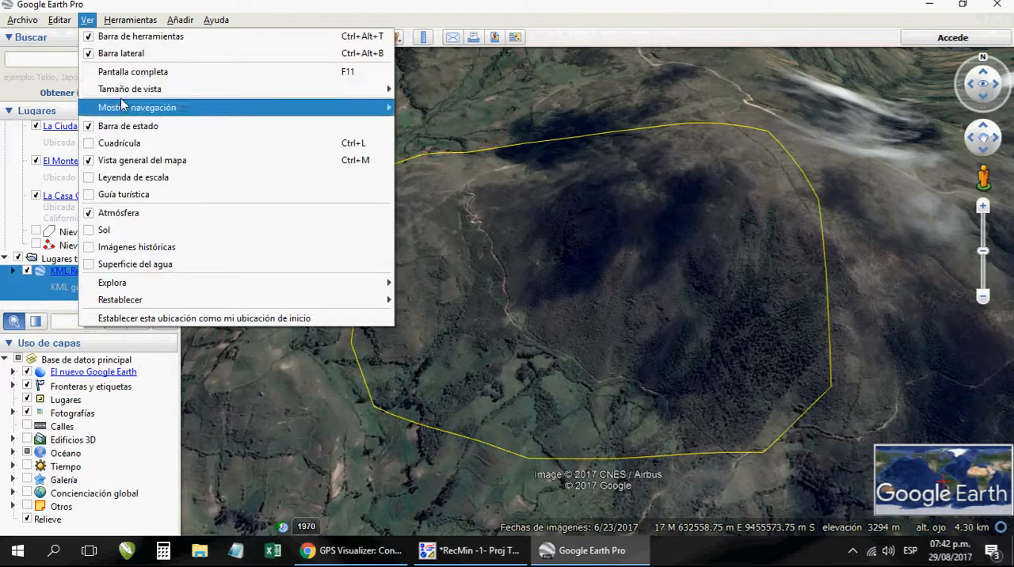
click(116, 55)
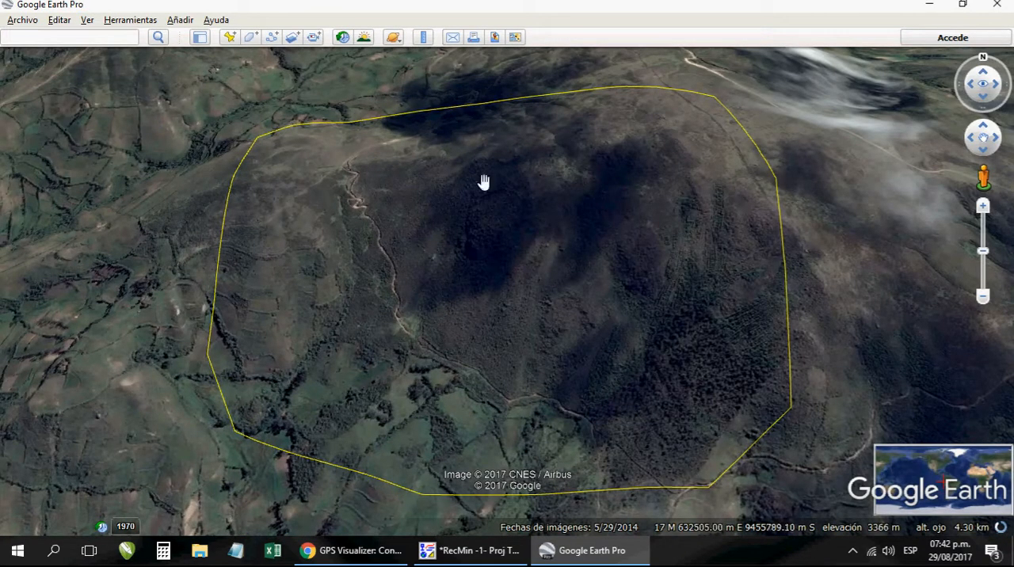
- Reset the tilt so the map is viewed straight from above, with the entire yellow polygon in view
click(87, 20)
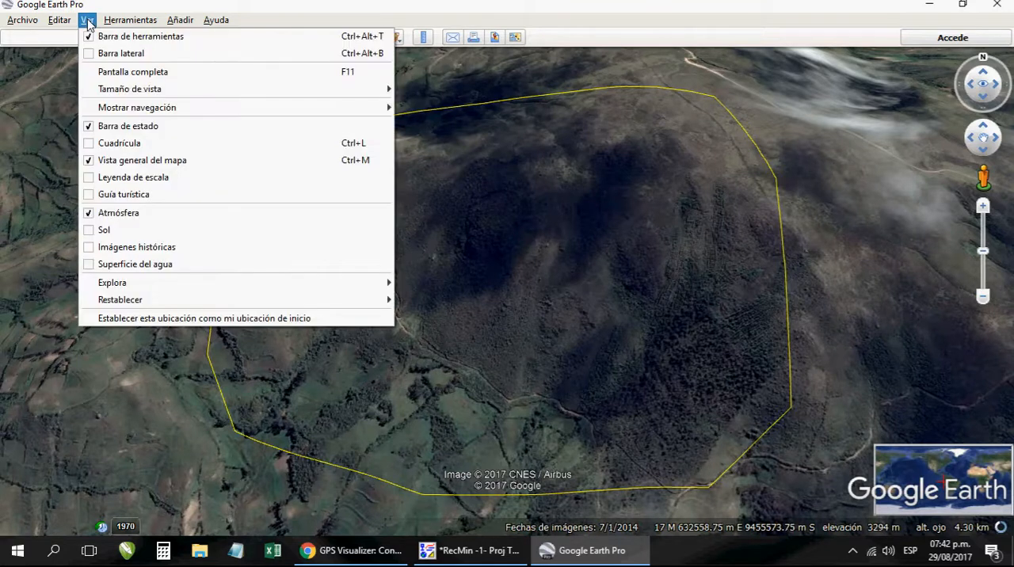
mouse_move(195, 307)
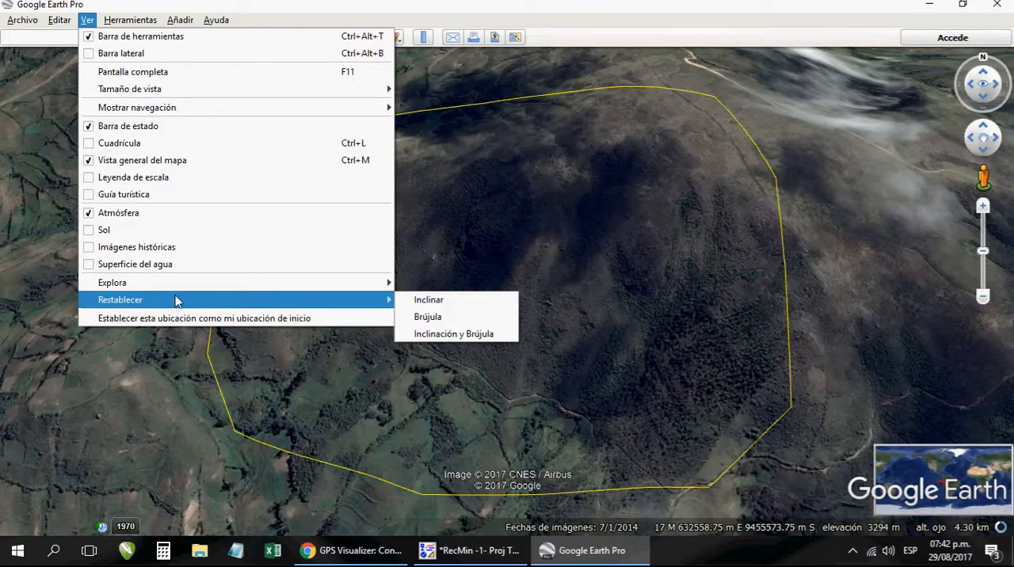
click(432, 301)
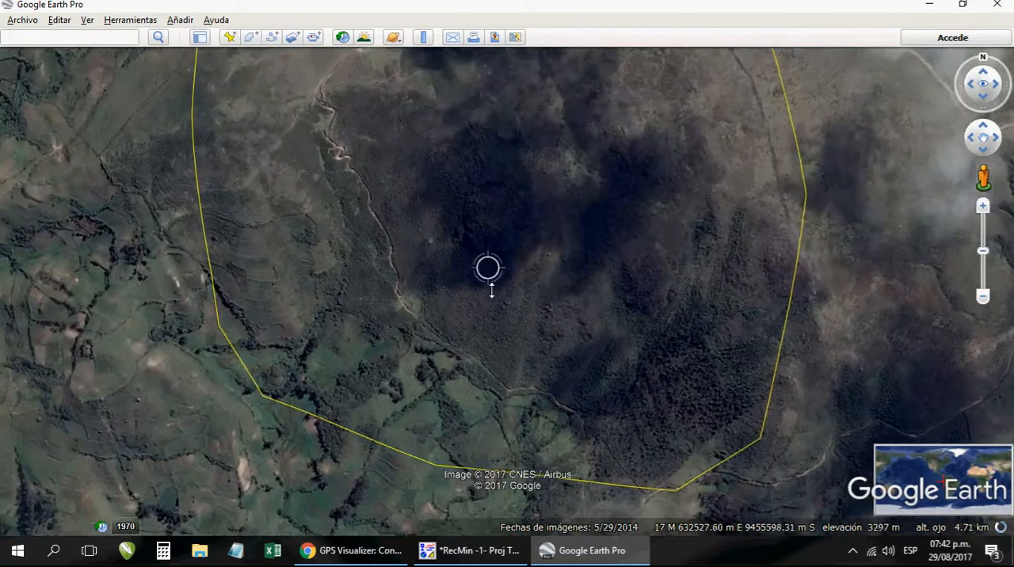
scroll(494, 297, down, 2)
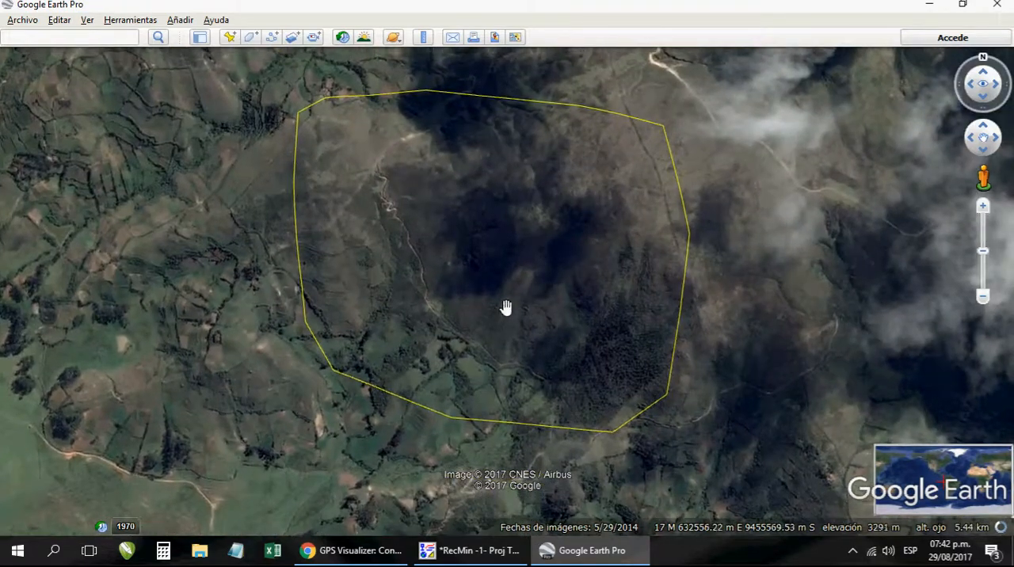
click(87, 20)
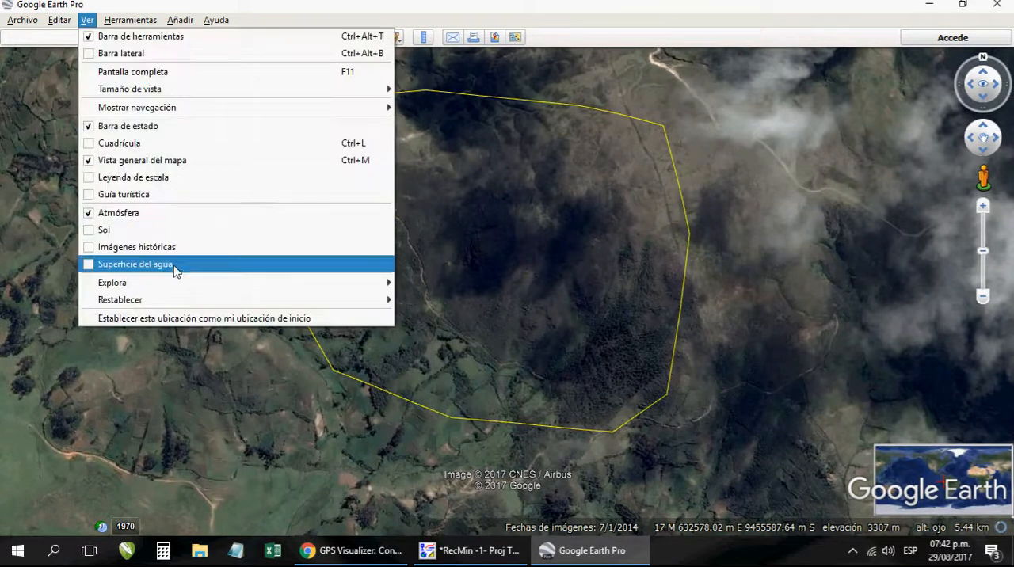
mouse_move(219, 300)
click(432, 298)
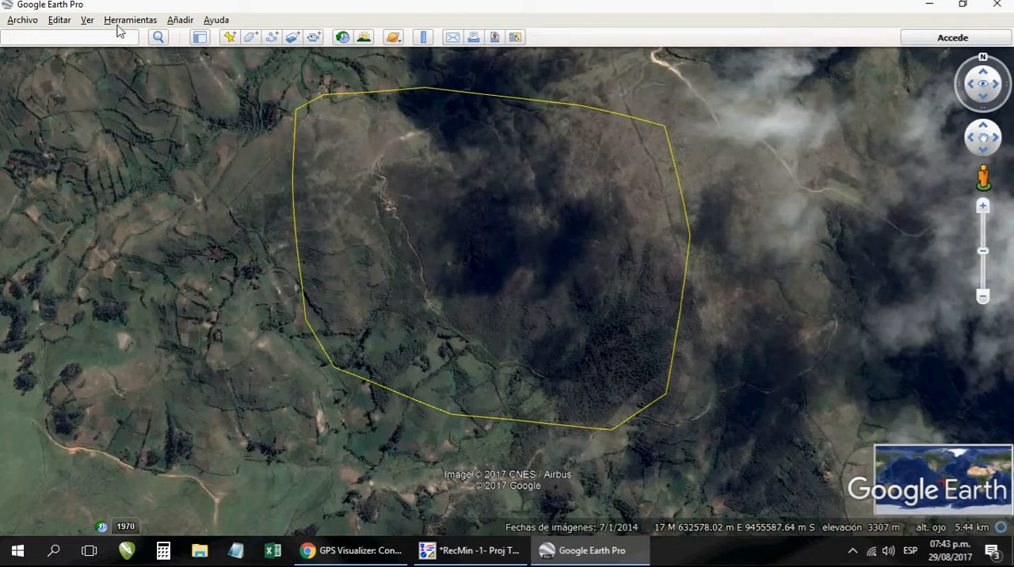
- Start saving the current view as an image and title the map Nieve
click(22, 20)
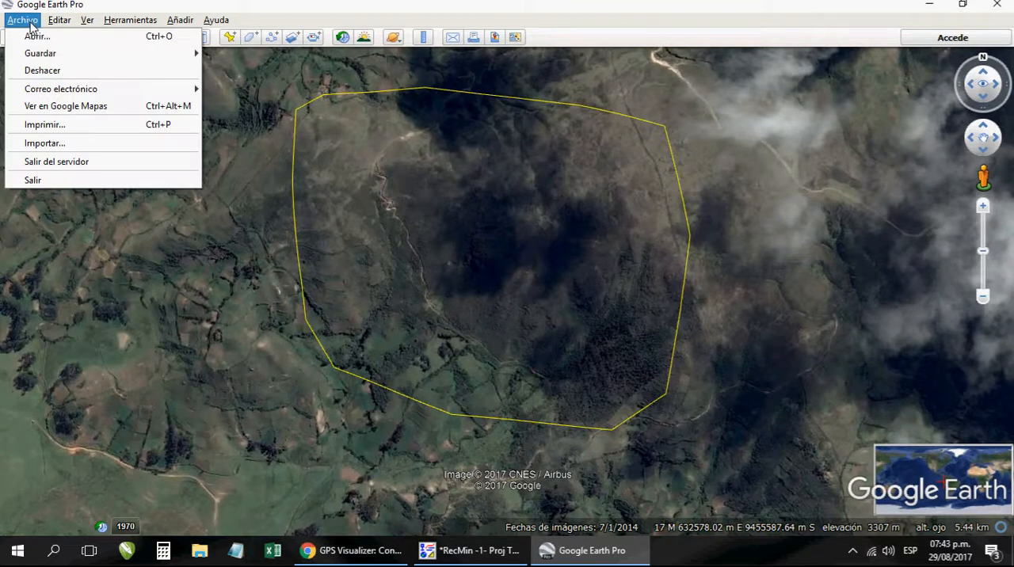
mouse_move(47, 58)
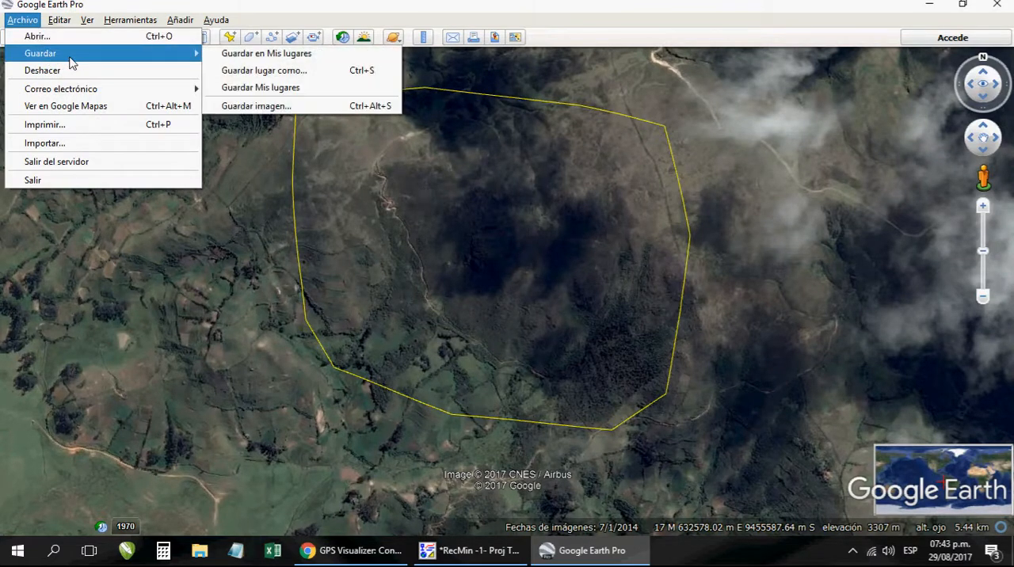
click(279, 107)
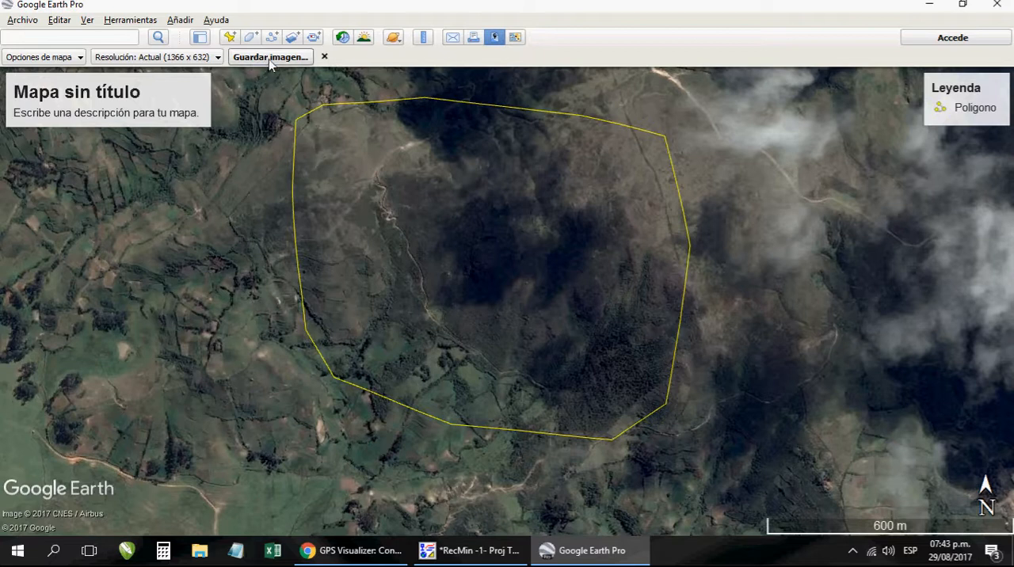
click(151, 105)
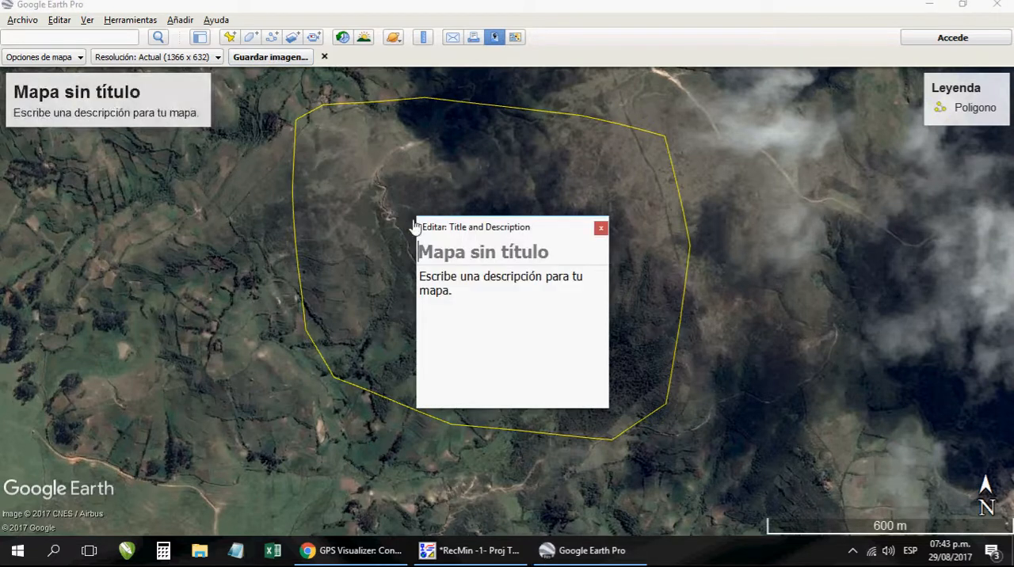
text(Nieve)
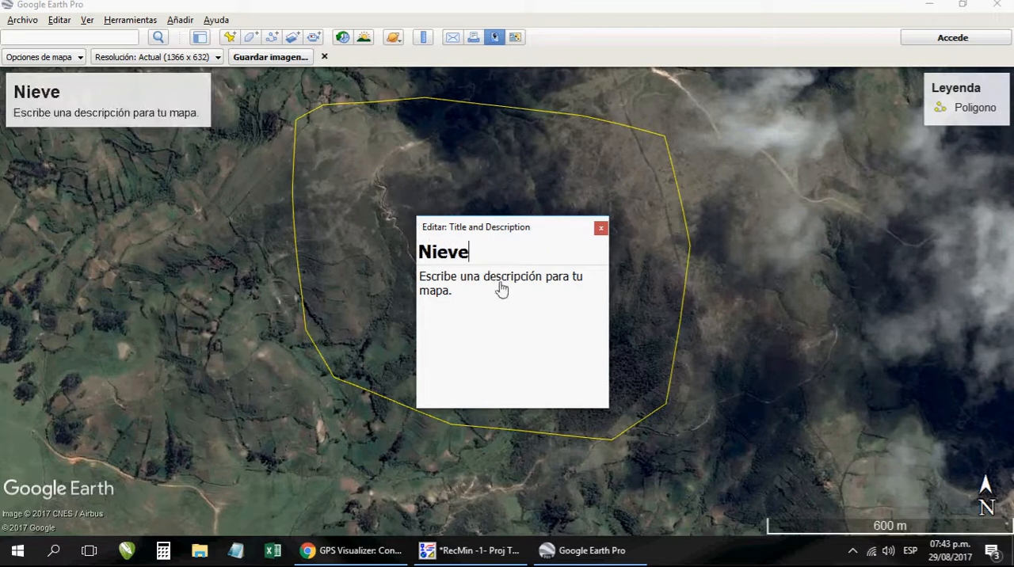
click(601, 229)
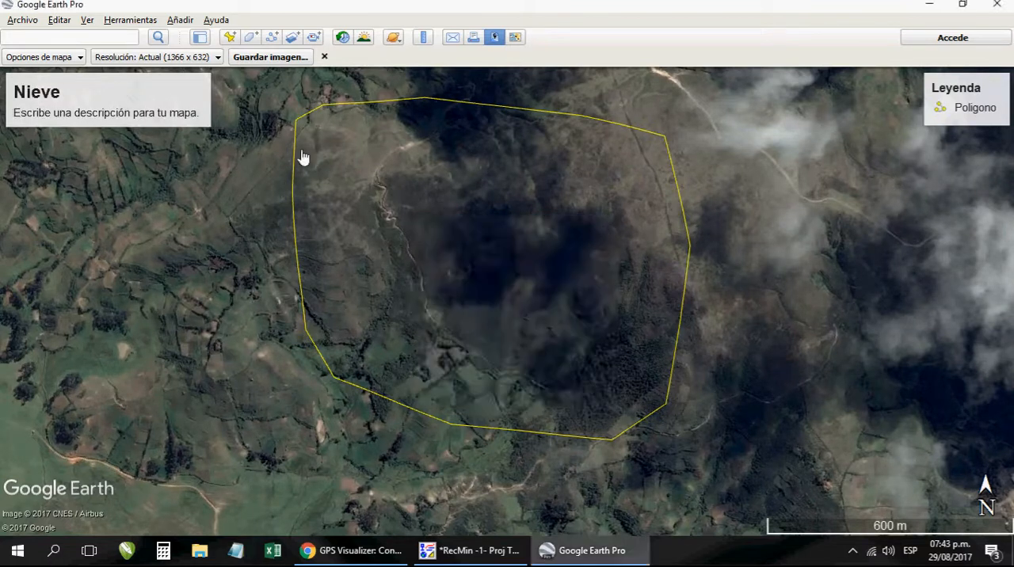
- Save the map image as the JPEG file Nieve in the Proj Tormenta folder
click(277, 62)
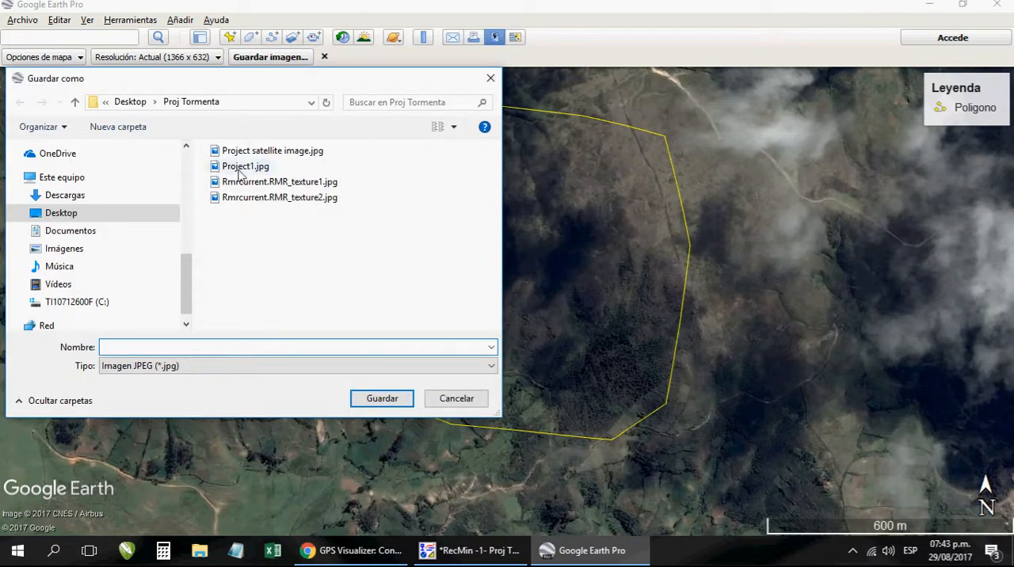
text(I)
key(BackSpace)
text(Nieve)
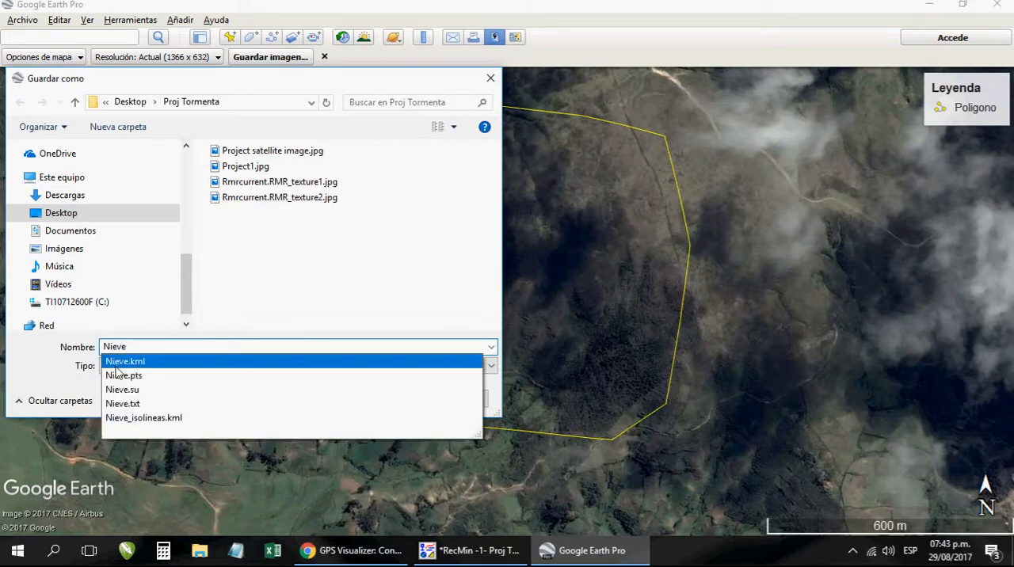
click(60, 379)
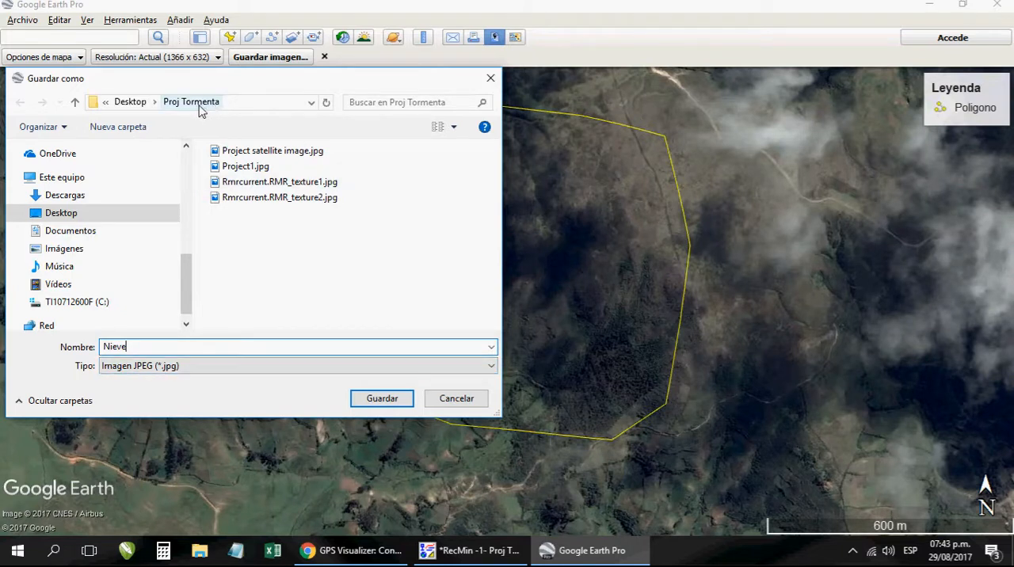
click(384, 399)
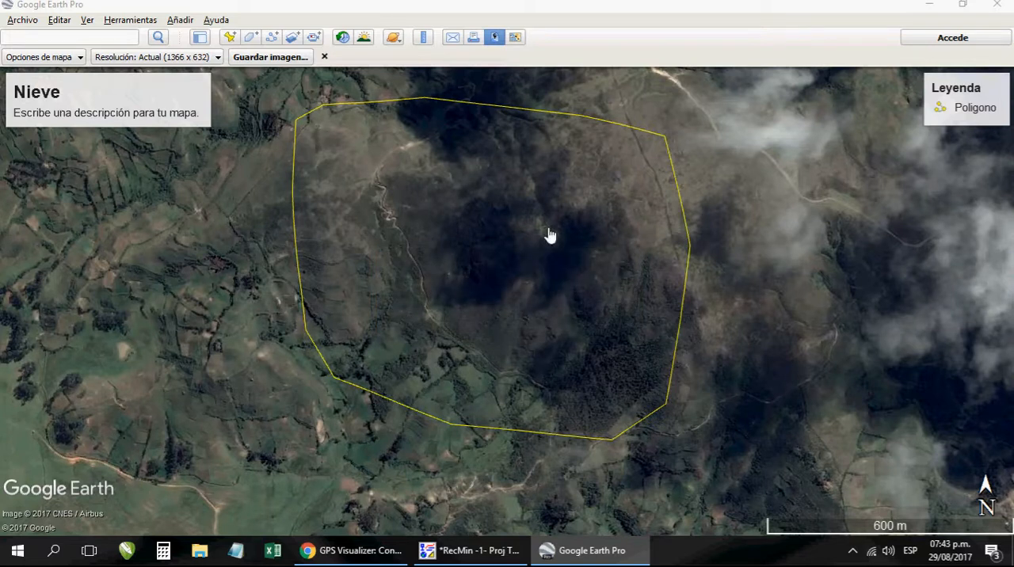
- Minimize Google Earth Pro, switch to RecMin and display the T3 mesh Puntos importados
click(933, 5)
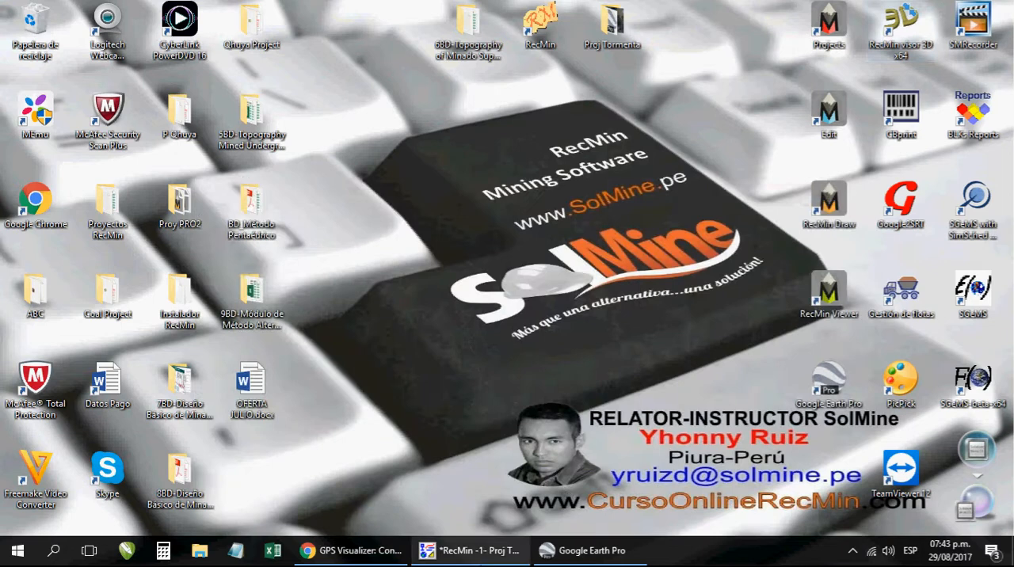
click(489, 560)
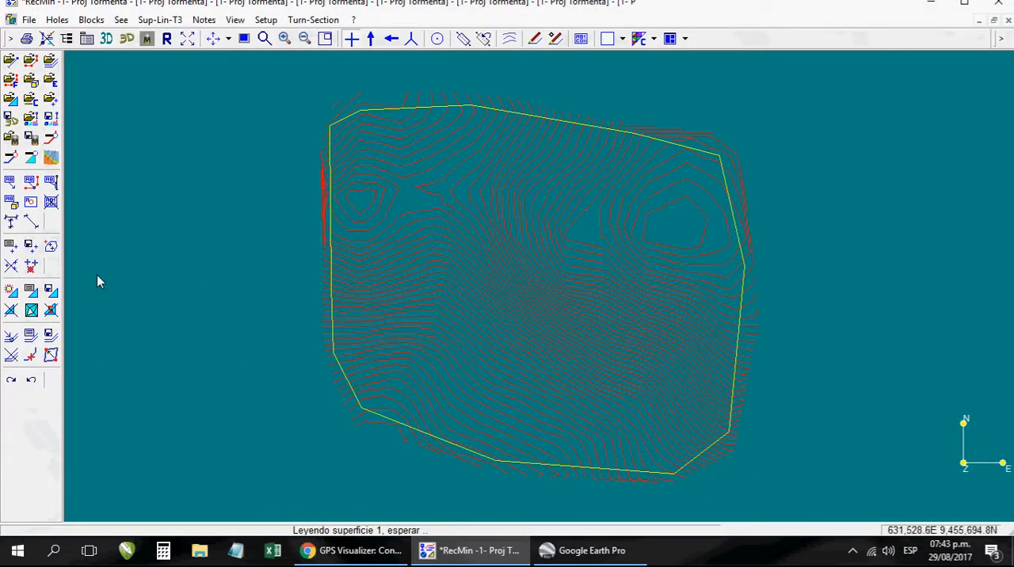
click(30, 295)
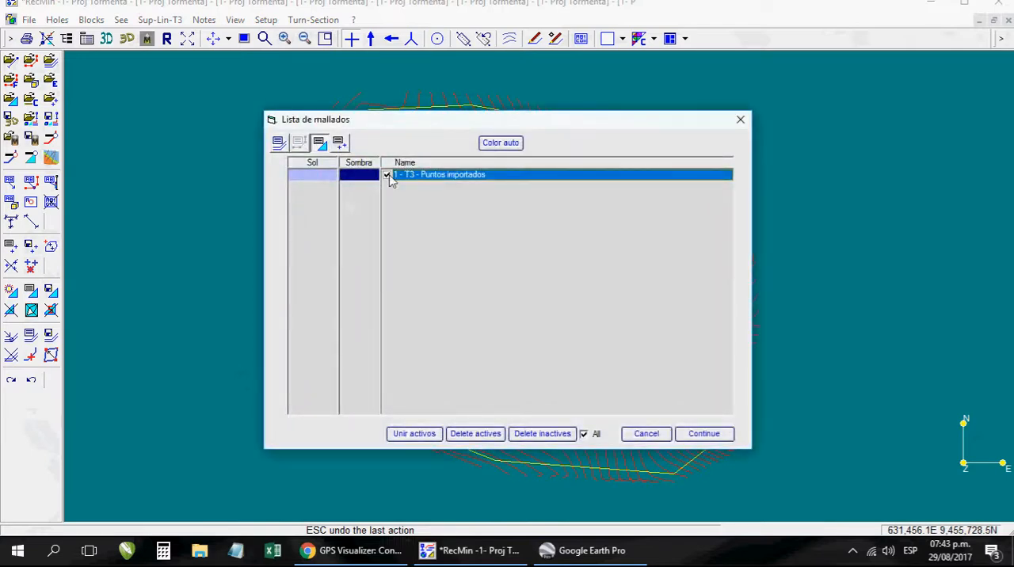
click(702, 434)
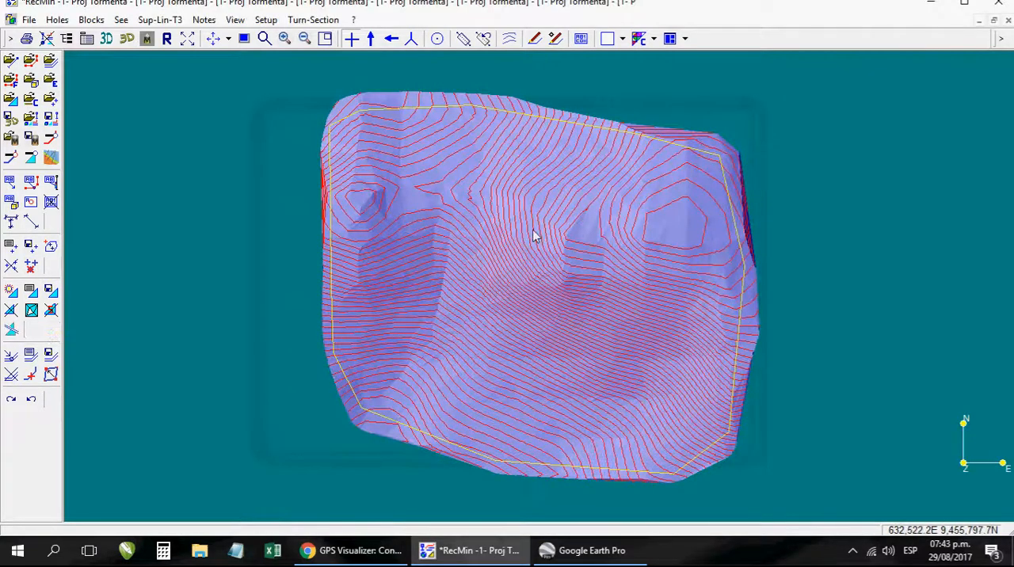
click(32, 294)
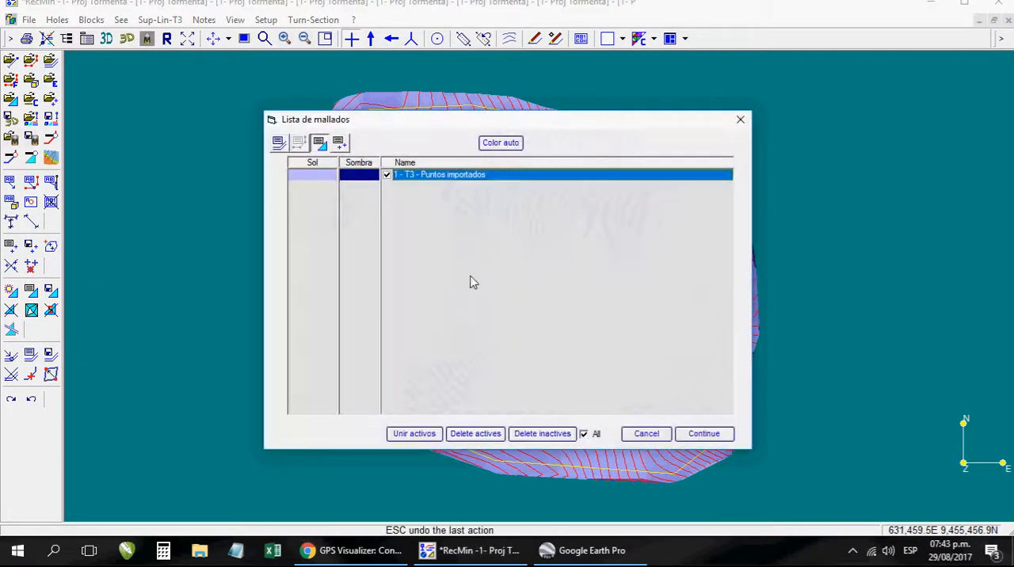
click(703, 433)
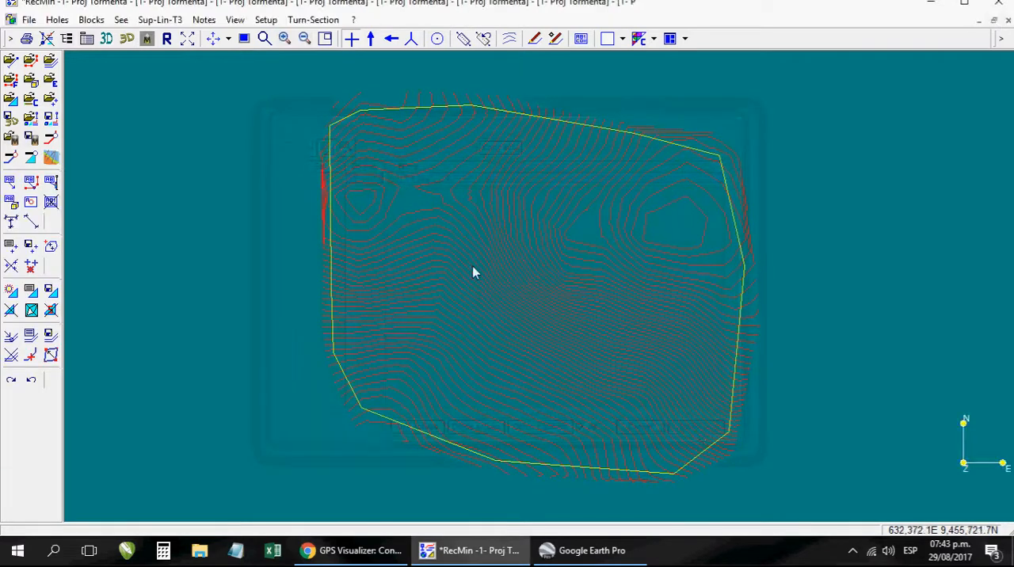
click(161, 19)
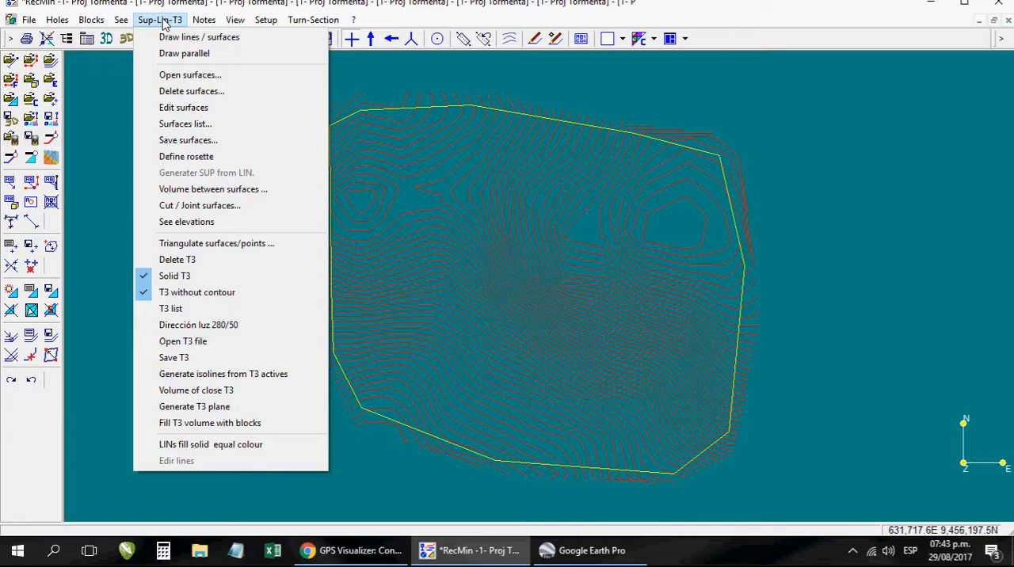
click(212, 244)
click(345, 152)
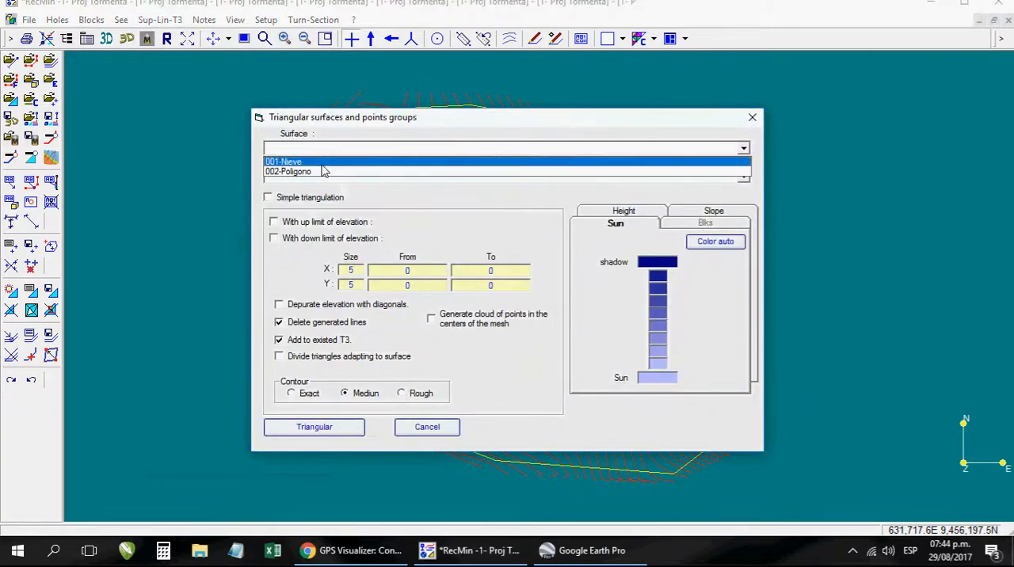
click(317, 162)
click(268, 197)
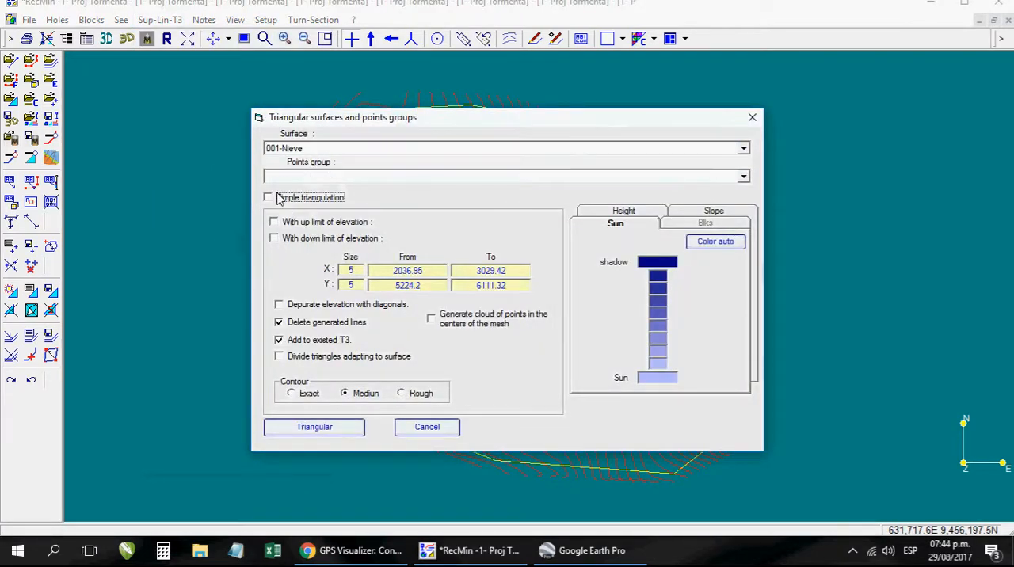
click(333, 428)
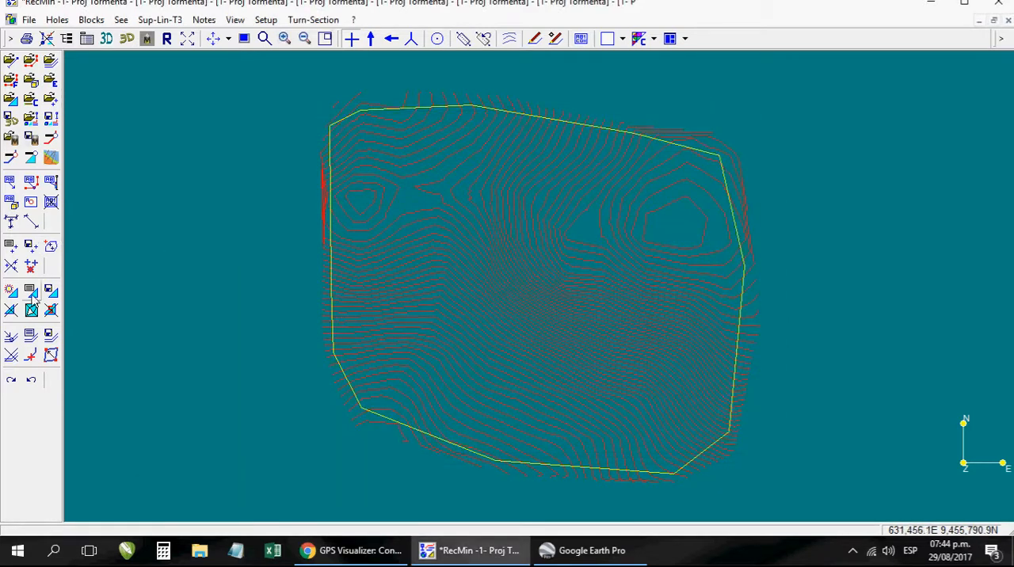
click(32, 291)
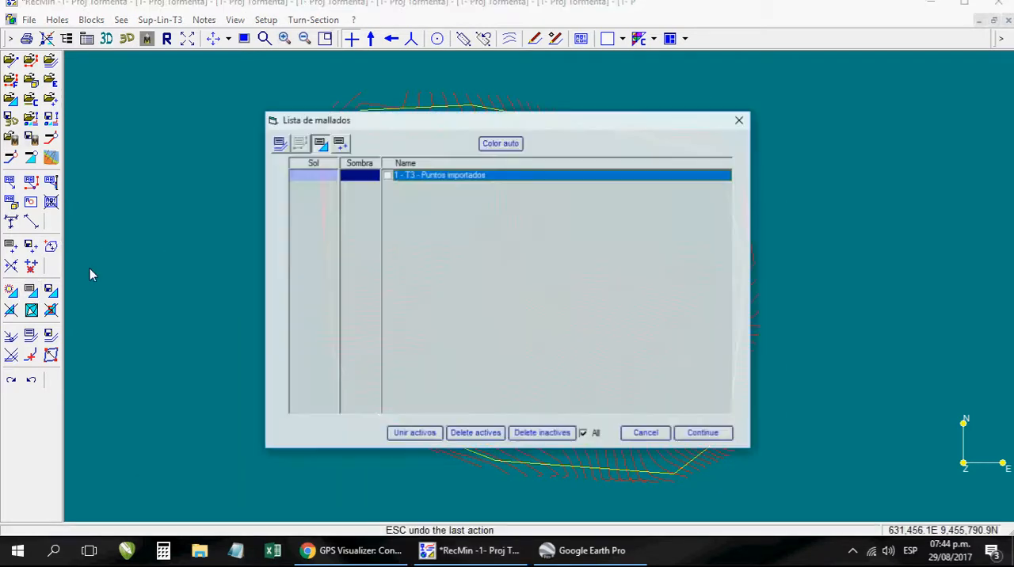
click(725, 436)
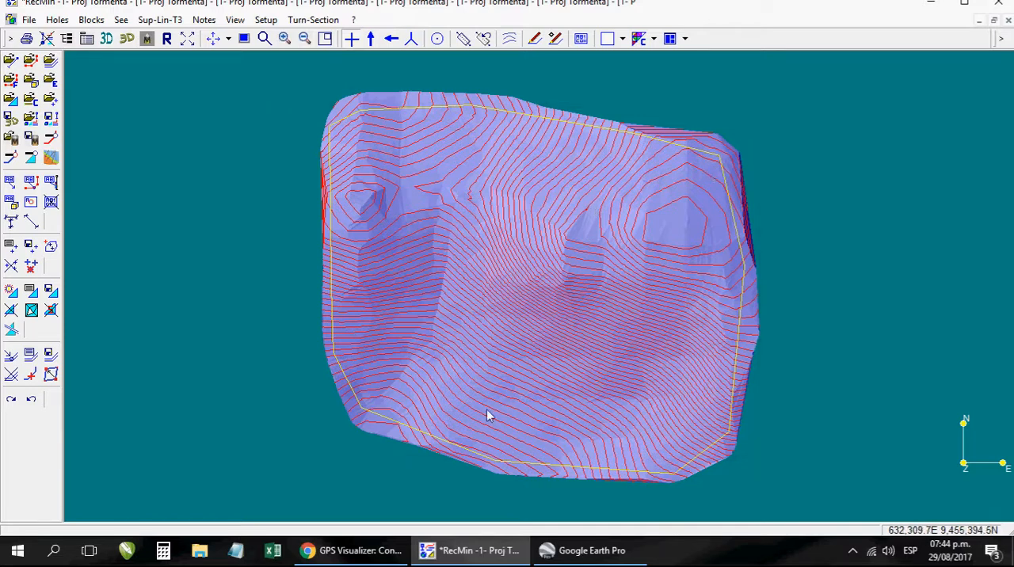
- Circle the polygon's southwest and northeast corner vertices in orange on the PicPick whiteboard, and exit the whiteboard
click(852, 552)
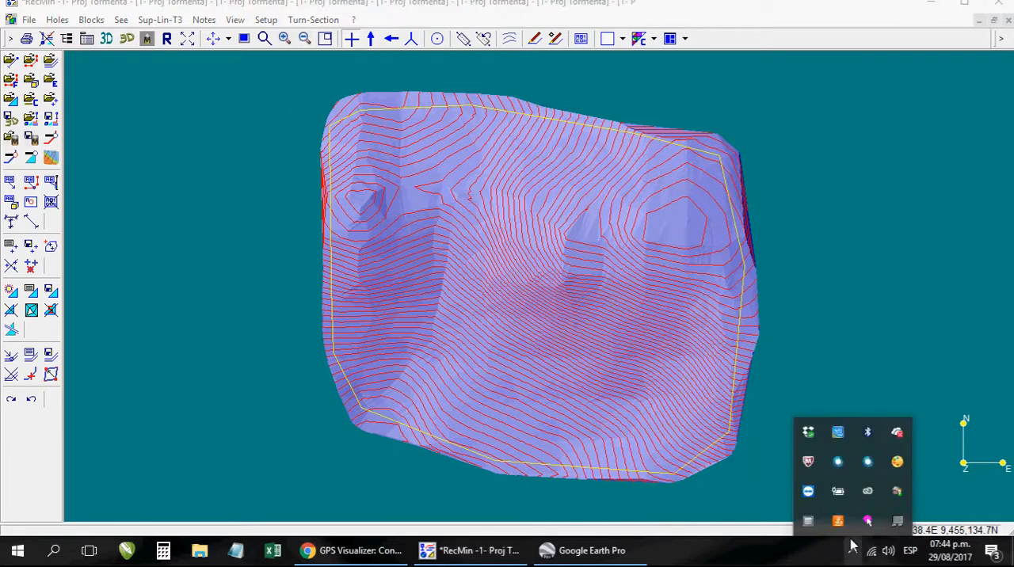
right_click(900, 464)
click(916, 414)
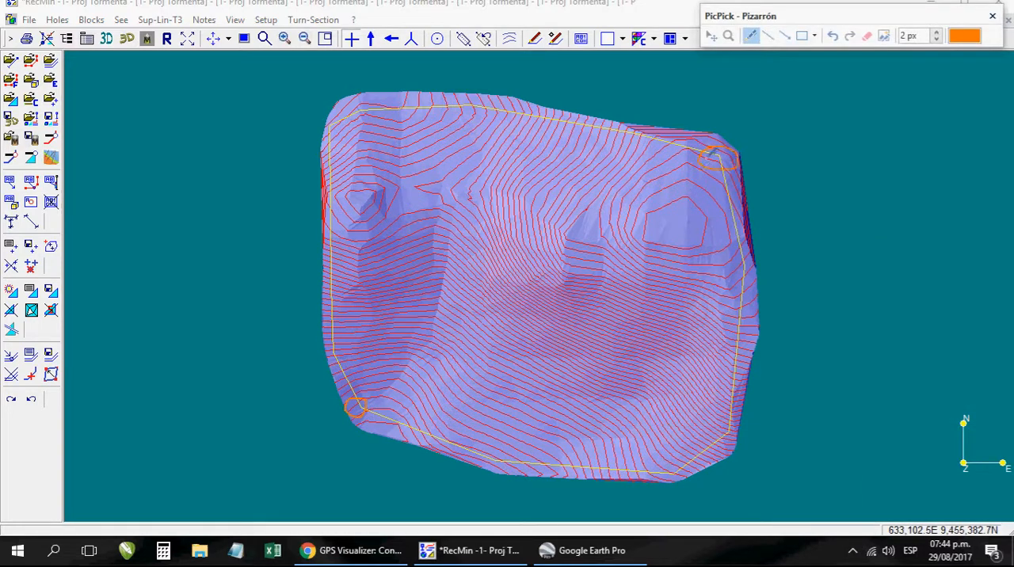
key(Escape)
- Open a blank Notepad document and minimize it, and set RecMin's Dynamic information window to 1- Lines vertex
click(235, 552)
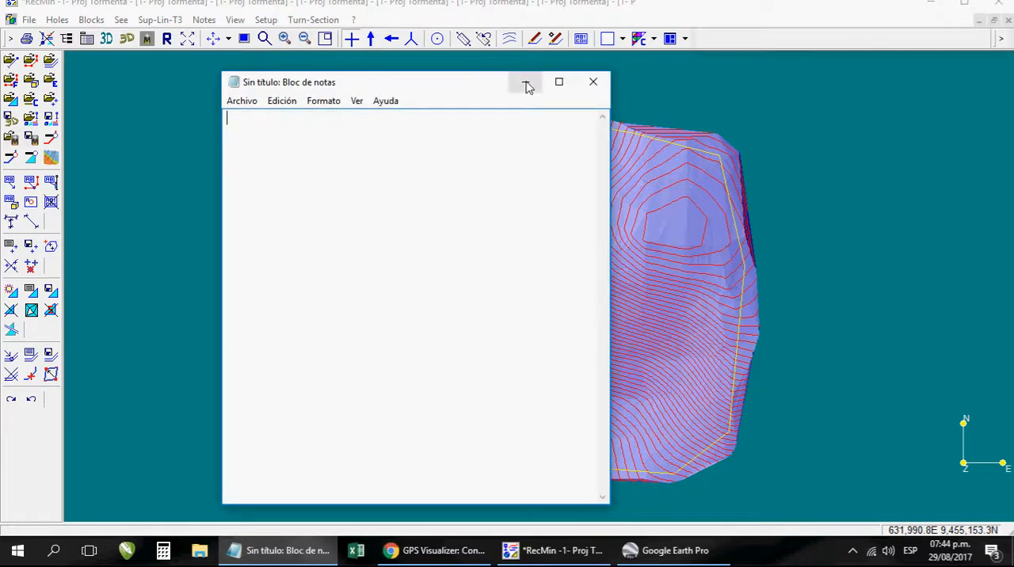
click(524, 83)
click(30, 20)
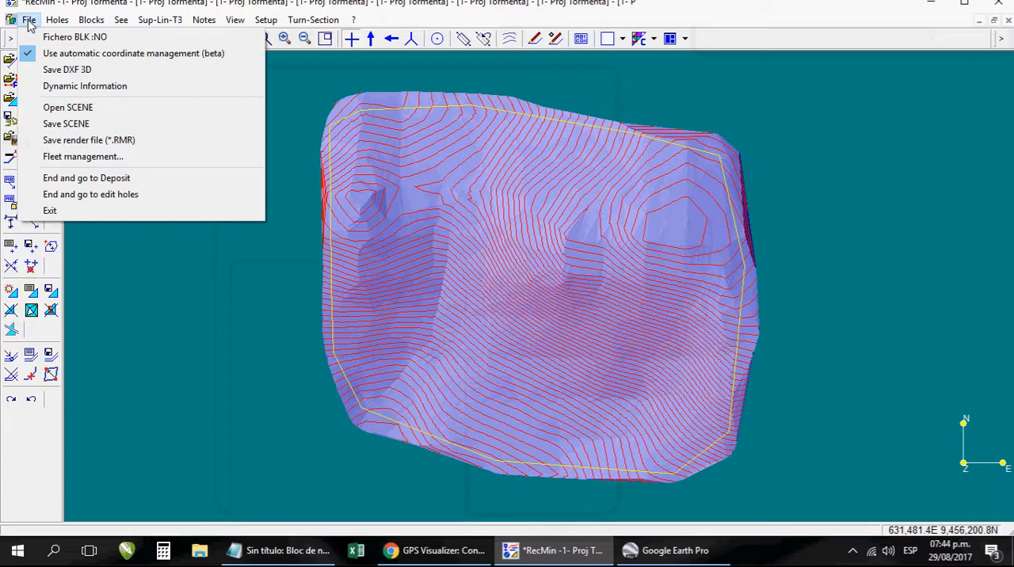
click(85, 85)
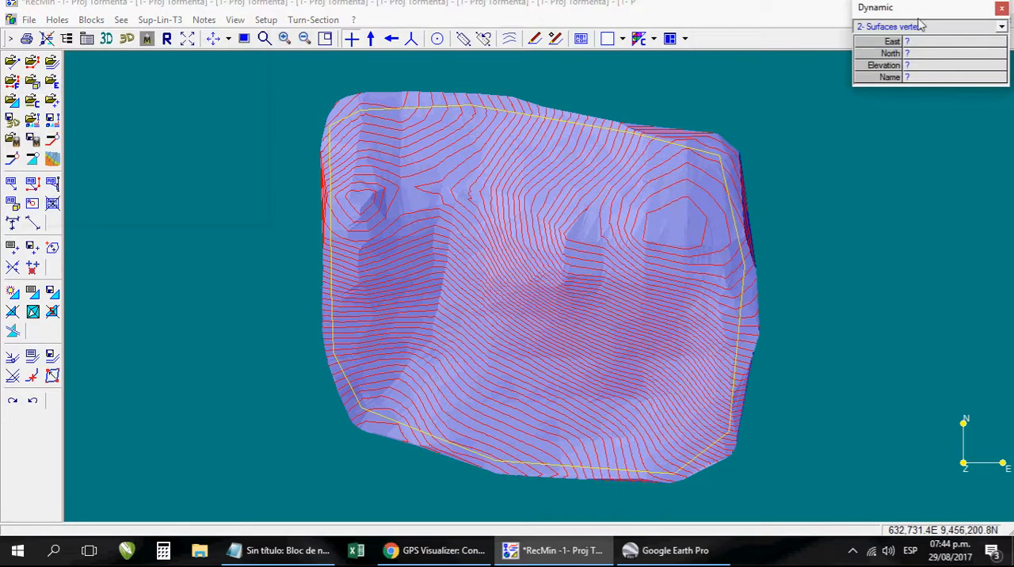
drag(876, 92, 911, 104)
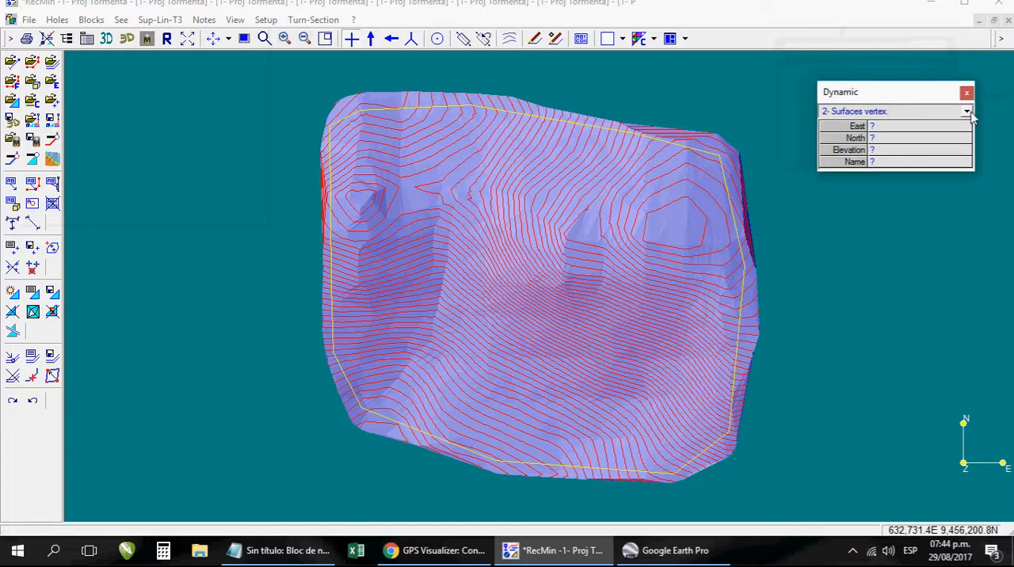
click(967, 111)
click(862, 125)
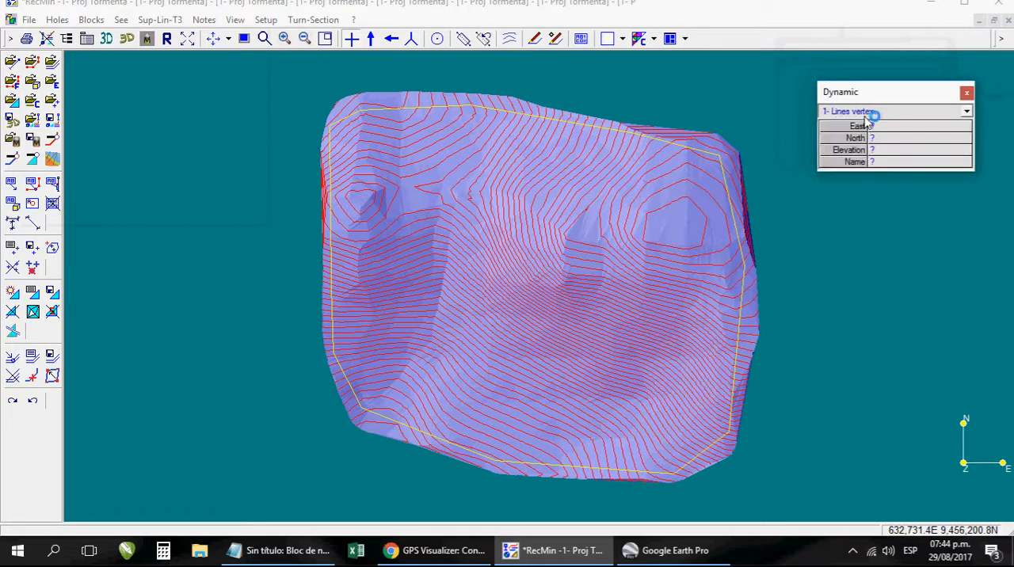
- Set the Dynamic information window to 2- Surfaces vertex and hide the Nieve surface, keeping only Poligono active
click(967, 111)
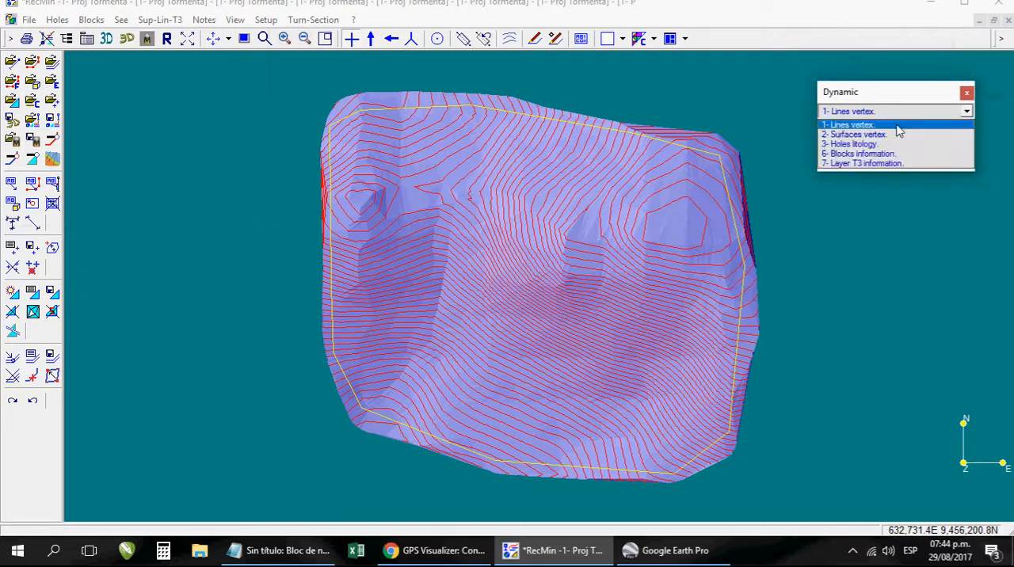
click(872, 138)
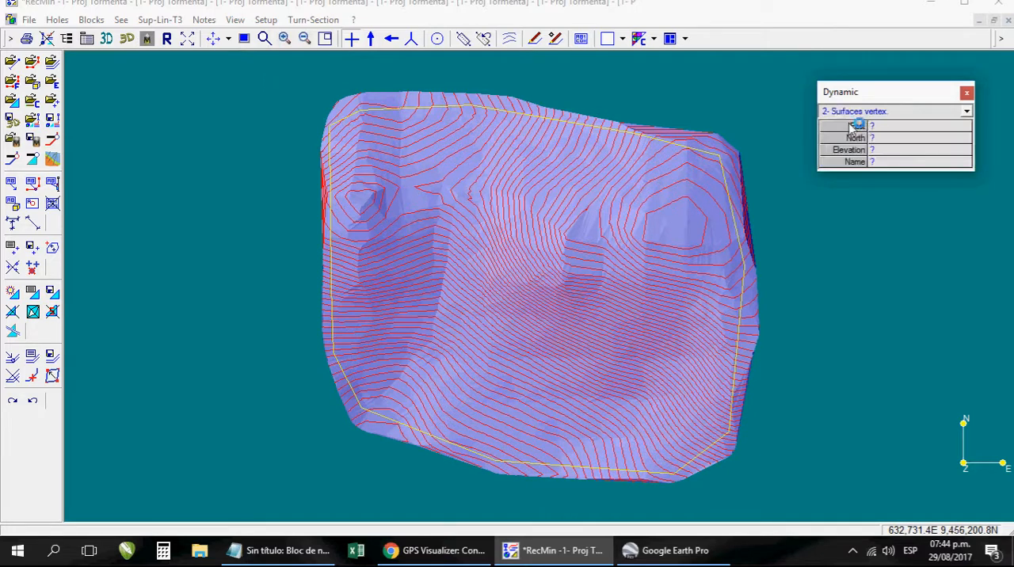
click(39, 369)
click(345, 174)
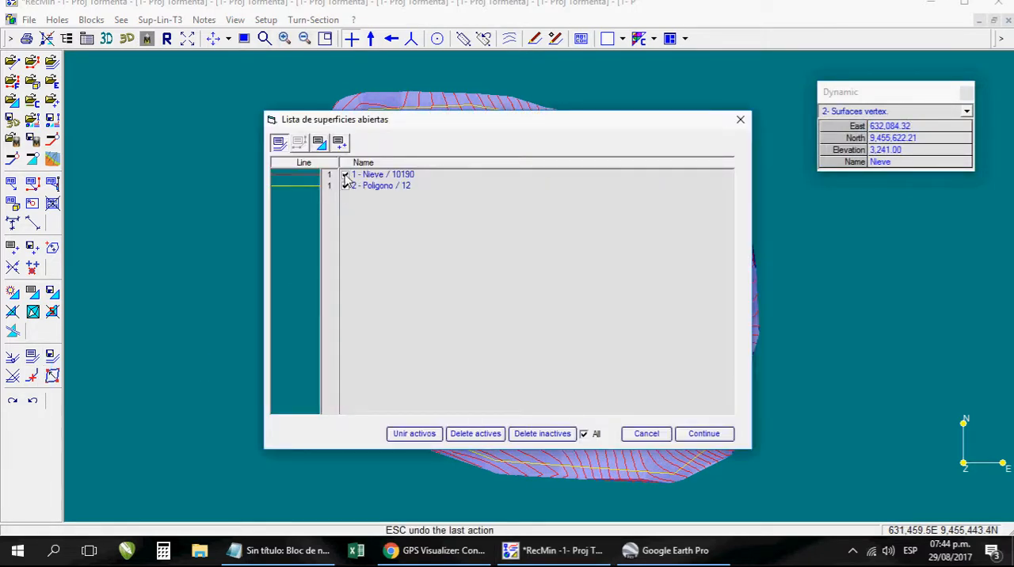
click(706, 434)
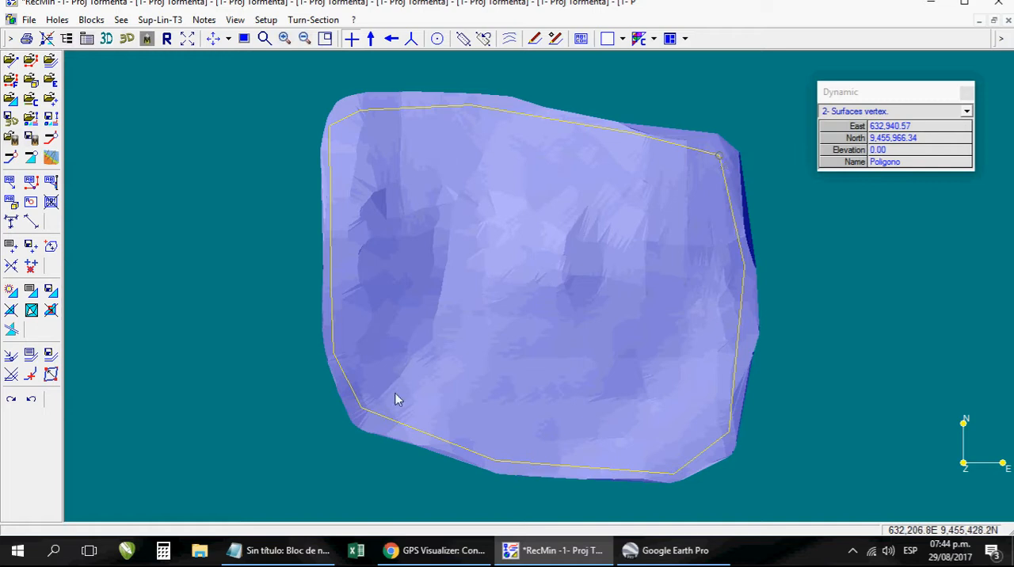
- Note the polygon's southwest vertex in Notepad under the heading PFirst Point, with E= 632129.17 and N= 9455392.79
drag(875, 101, 831, 145)
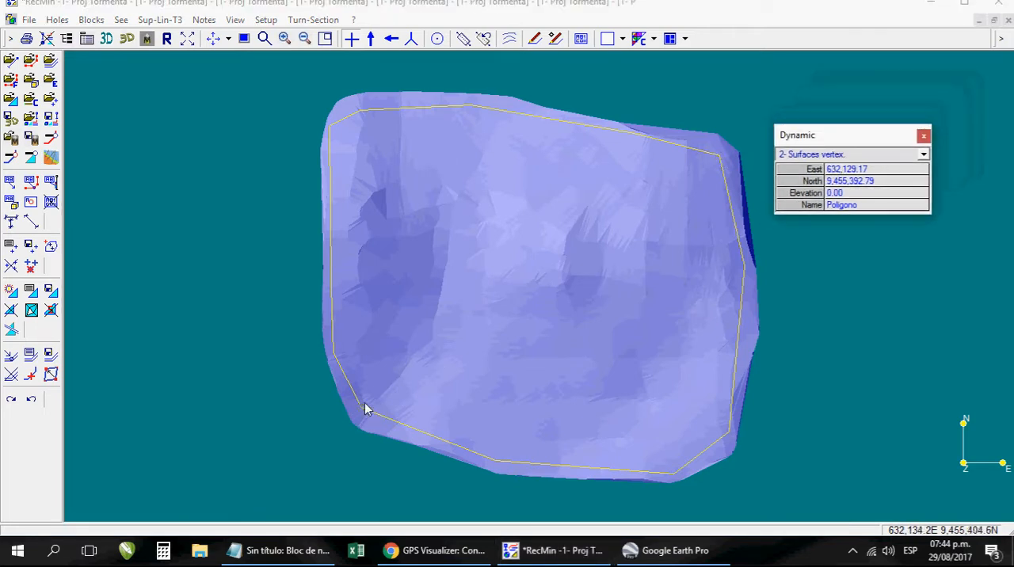
click(301, 549)
drag(421, 88, 341, 83)
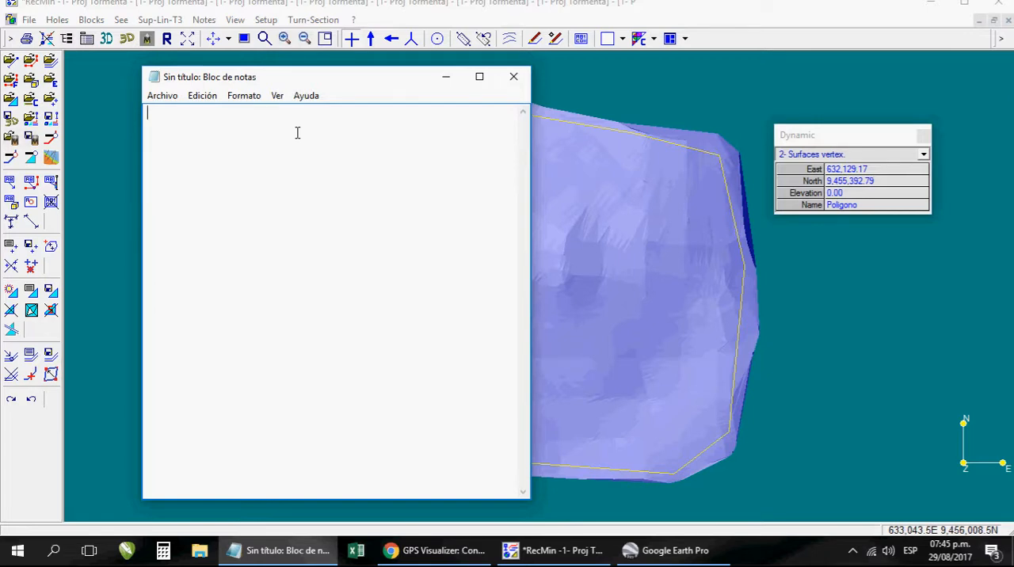
text(Primer)
key(BackSpace)
key(BackSpace)
key(BackSpace)
text(First Point)
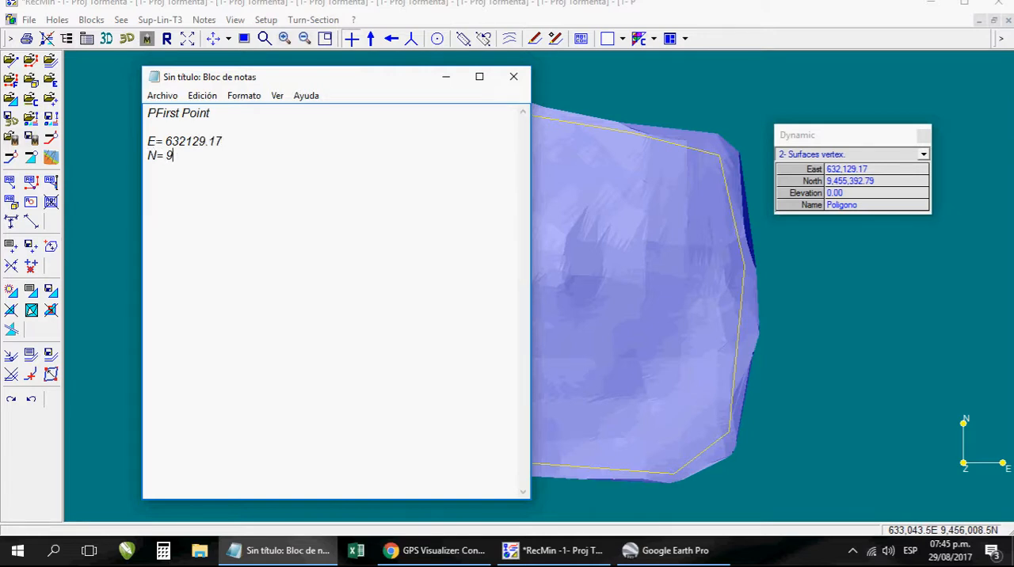
text(9455392.79)
key(Return)
- Pick the polygon's northeast vertex in RecMin and note its coordinates in Notepad as E= 632940.57 and N= 9455966.34
click(719, 156)
drag(801, 140, 530, 143)
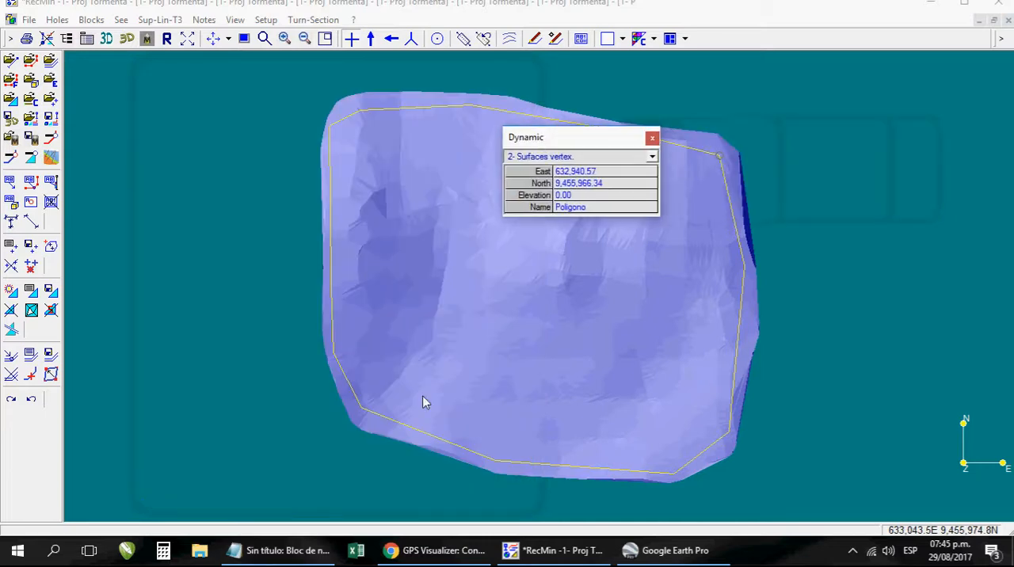
click(285, 551)
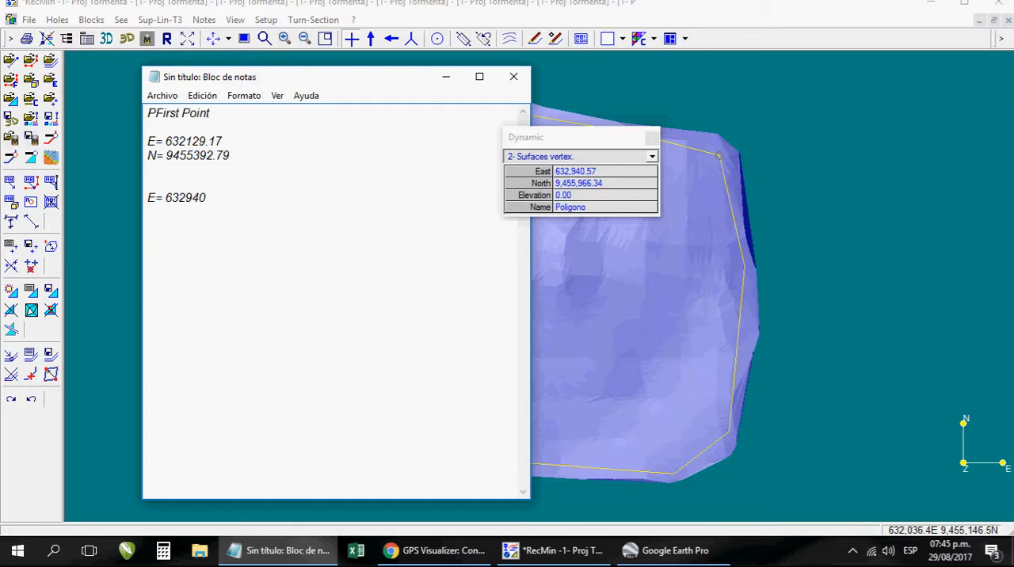
text(7 )
text(N= 9455966.34)
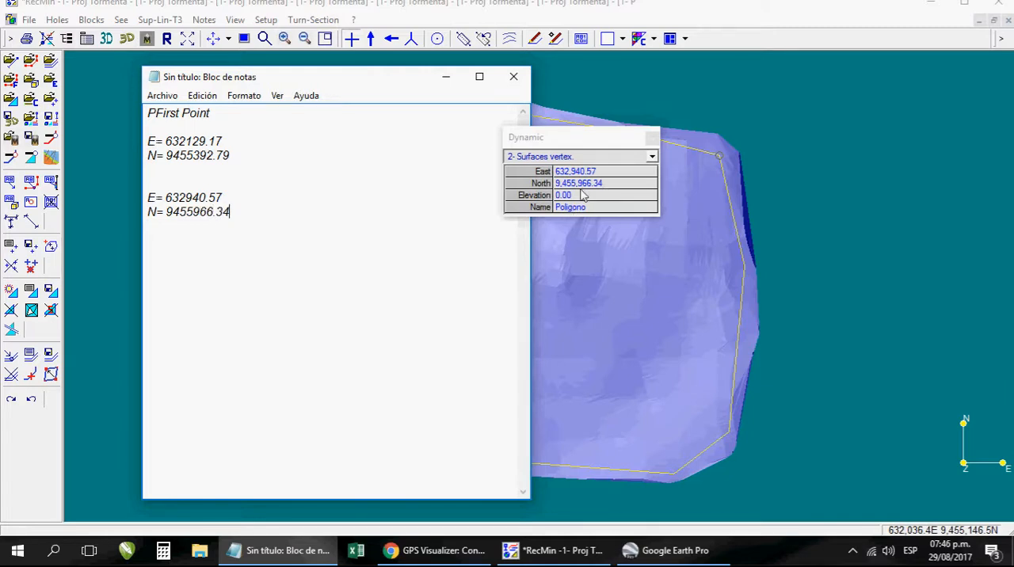
- Close the Dynamic information window and minimize the Notepad document with the coordinates
click(652, 139)
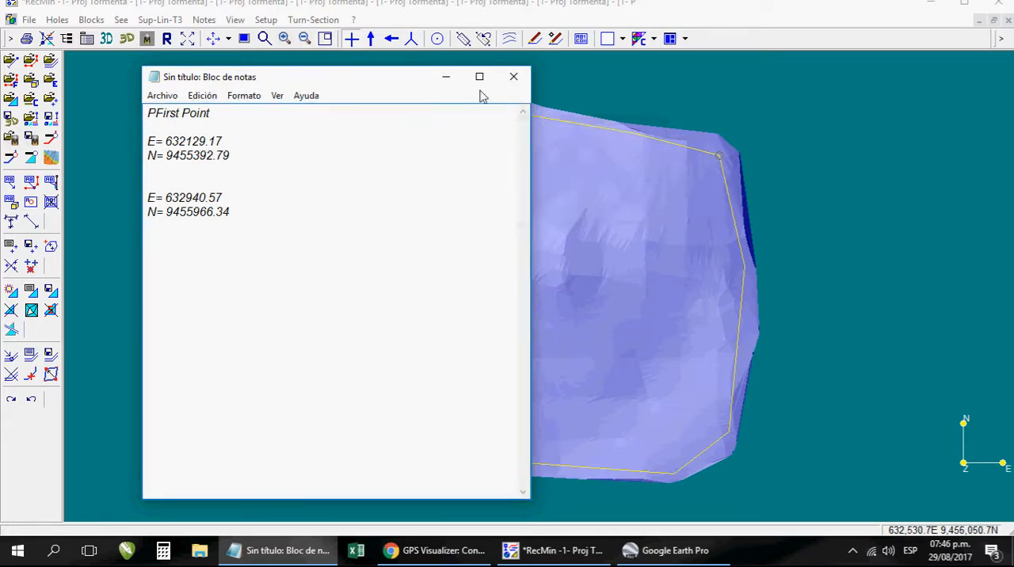
click(446, 79)
click(274, 550)
click(261, 561)
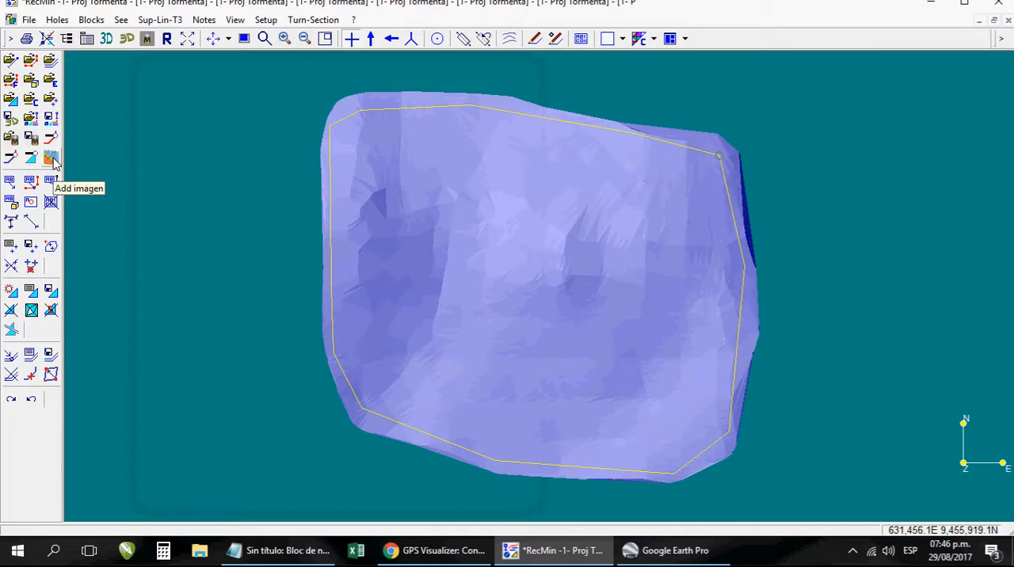
- Open RecMin's Import images window, cancel the file selection, and close Google Earth Pro
click(194, 47)
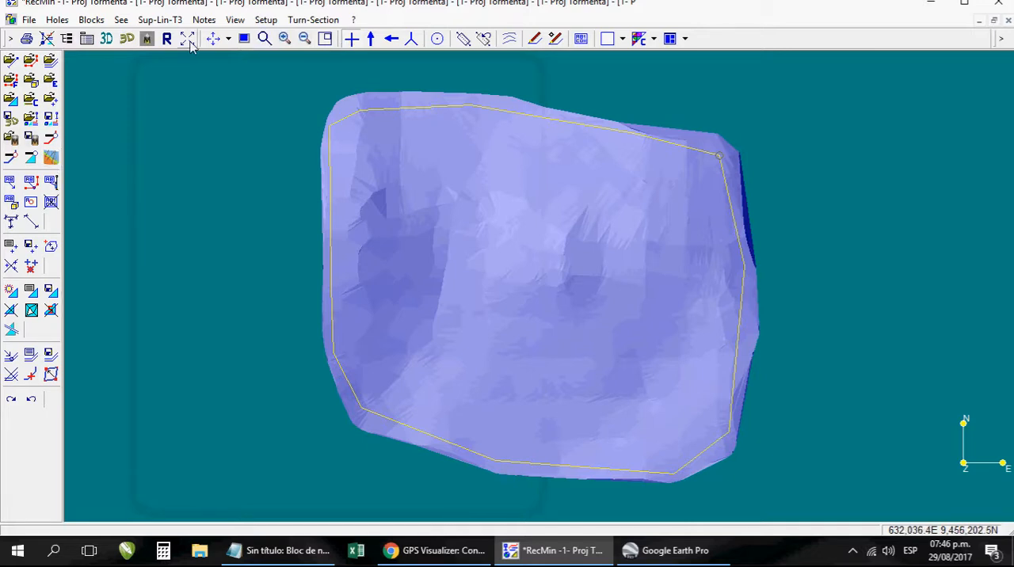
click(192, 41)
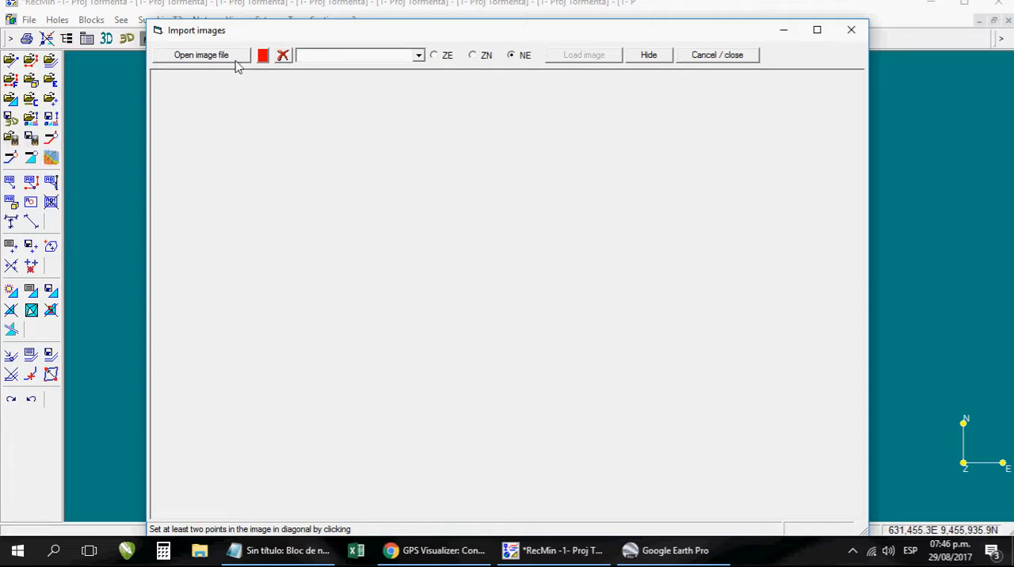
click(201, 55)
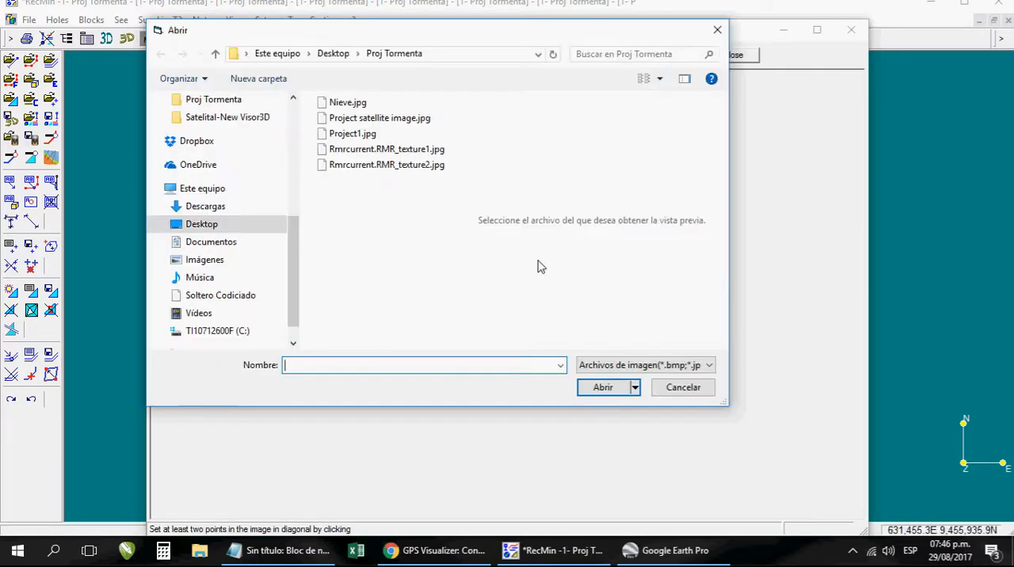
click(680, 388)
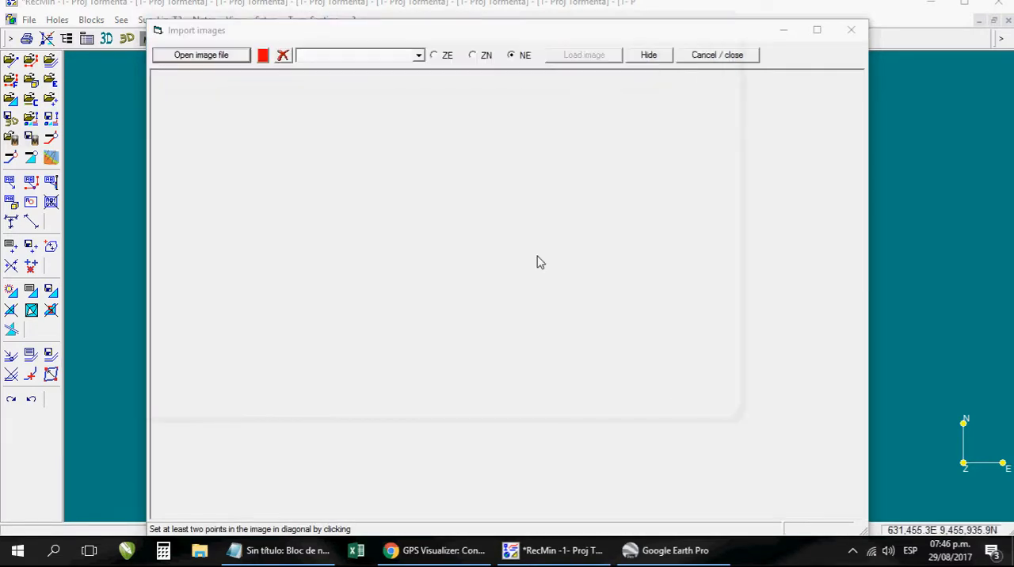
click(696, 553)
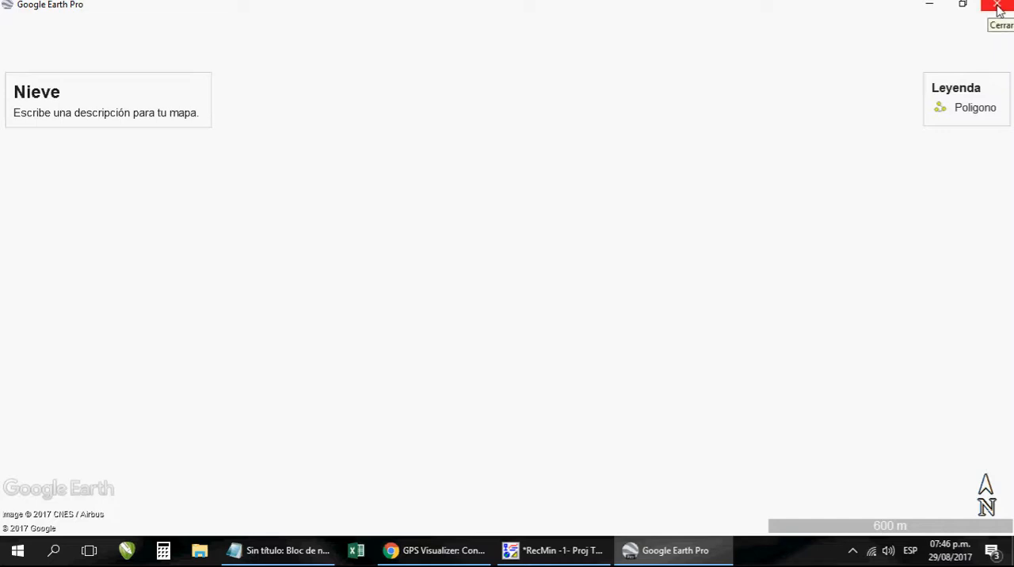
click(996, 7)
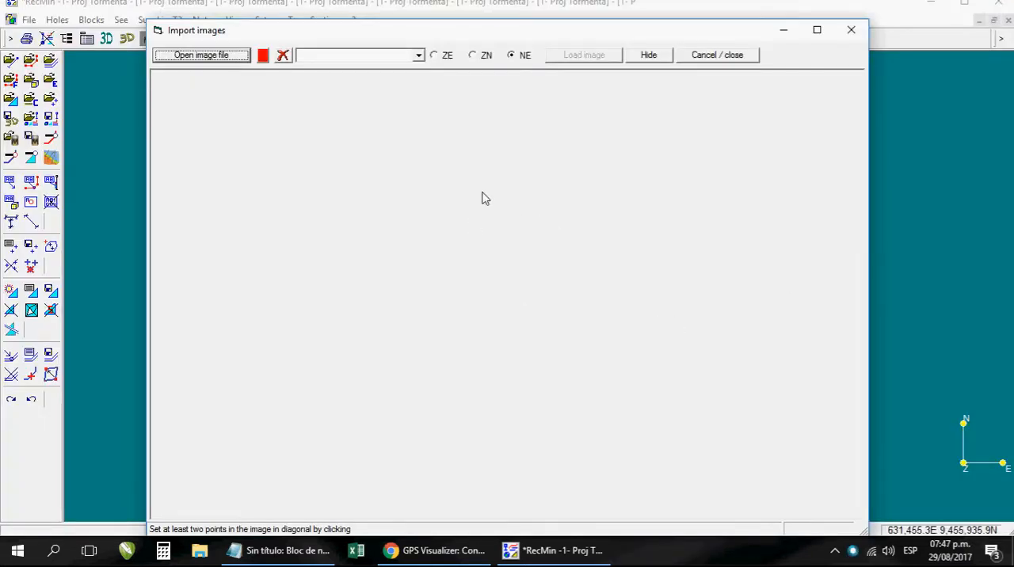
- Load Nieve.jpg from the Proj Tormenta folder into the Import images window and bring the whole polygon into view
click(216, 61)
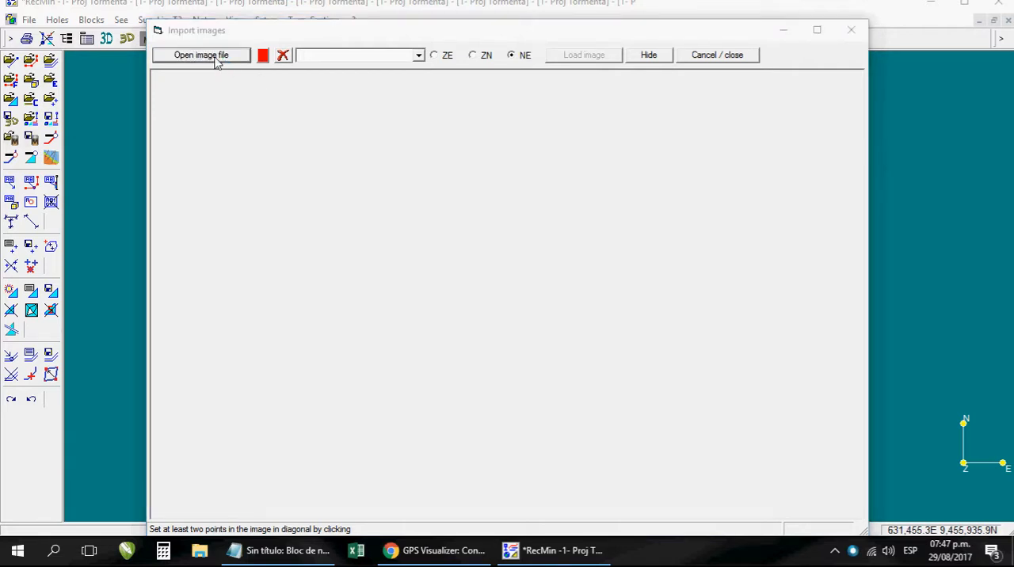
click(350, 108)
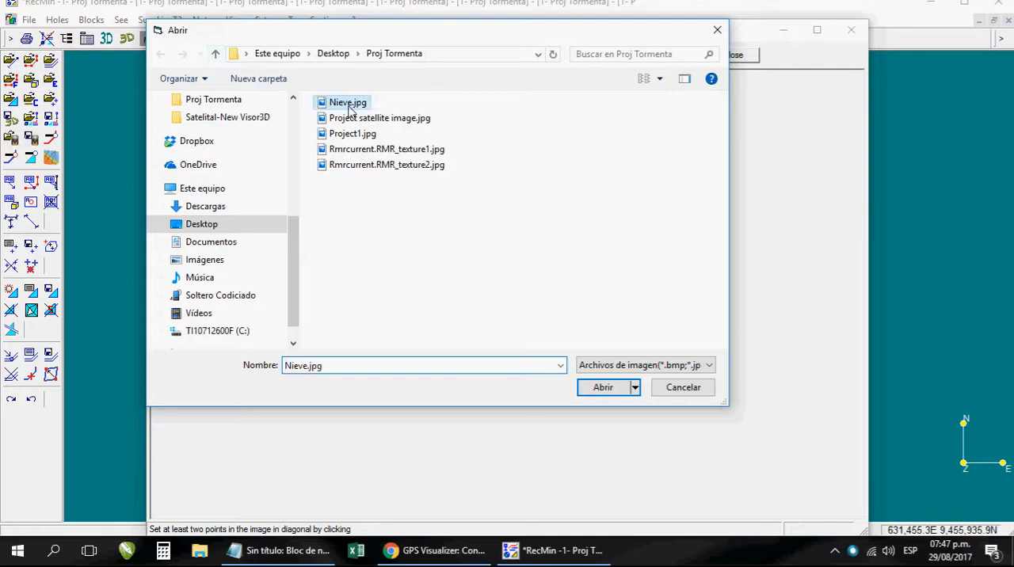
click(614, 389)
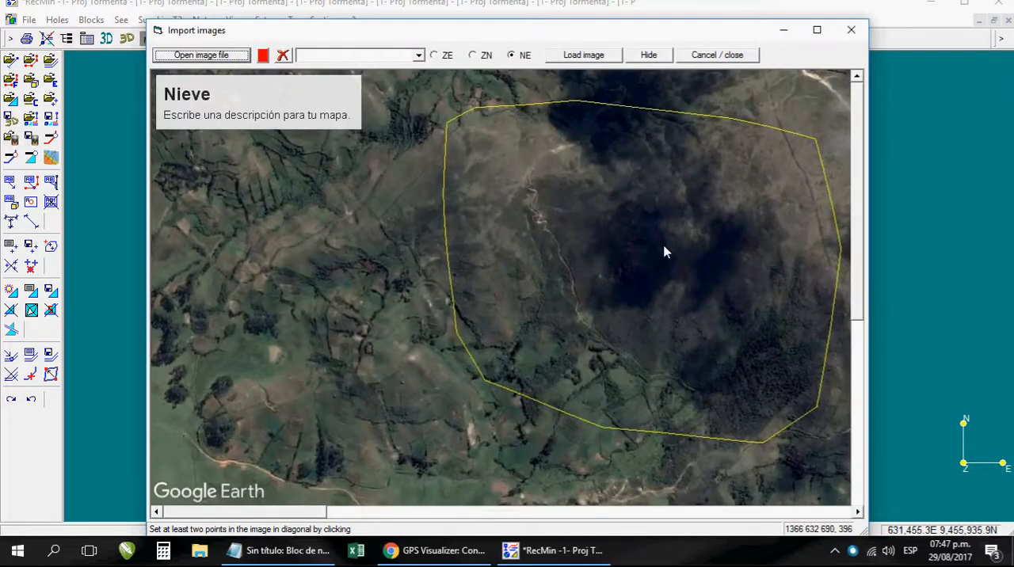
drag(310, 514, 535, 516)
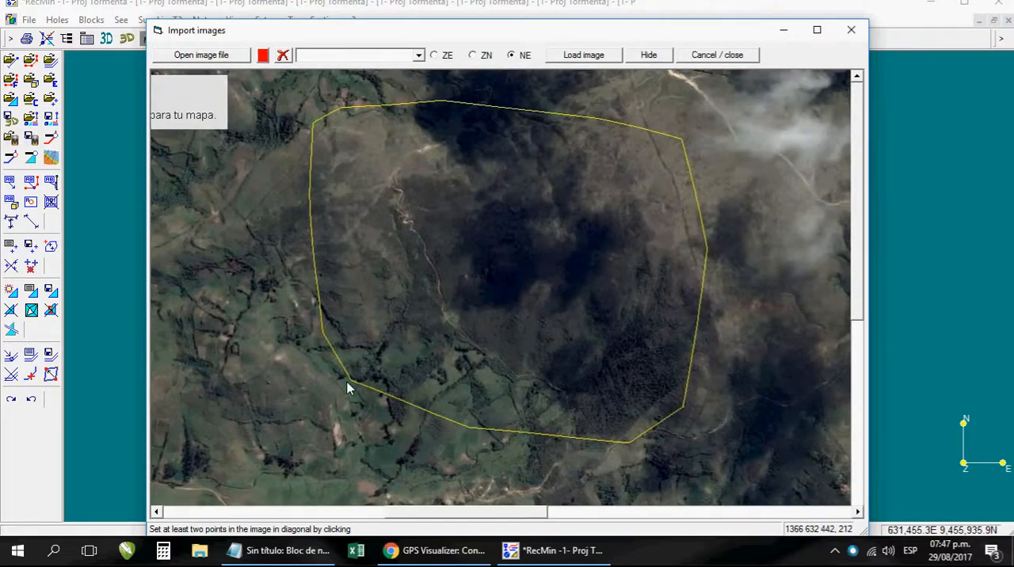
- Circle the southwest and northeast polygon vertices on the imported image with the PicPick whiteboard, and exit the whiteboard
click(851, 551)
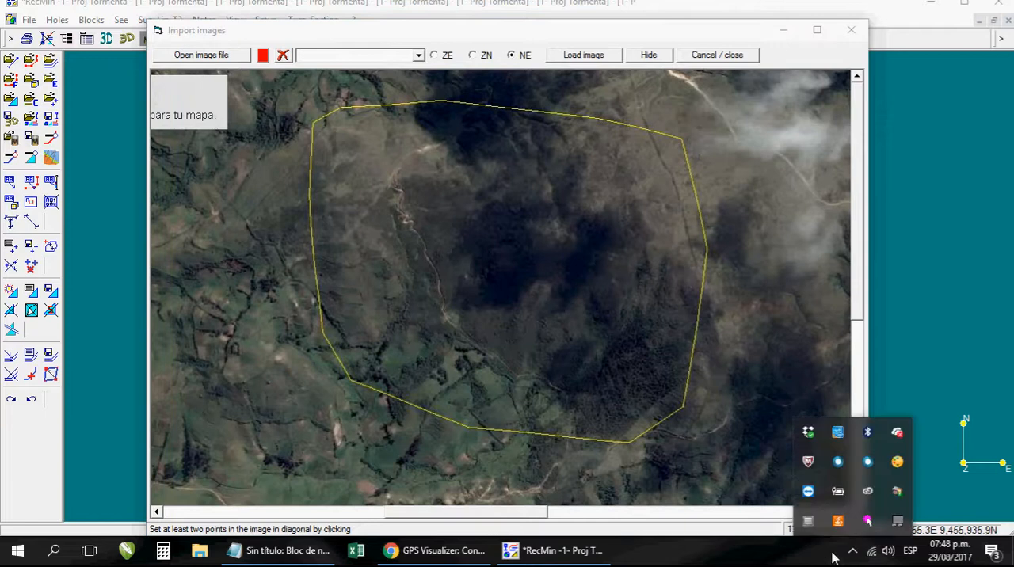
right_click(895, 466)
click(911, 414)
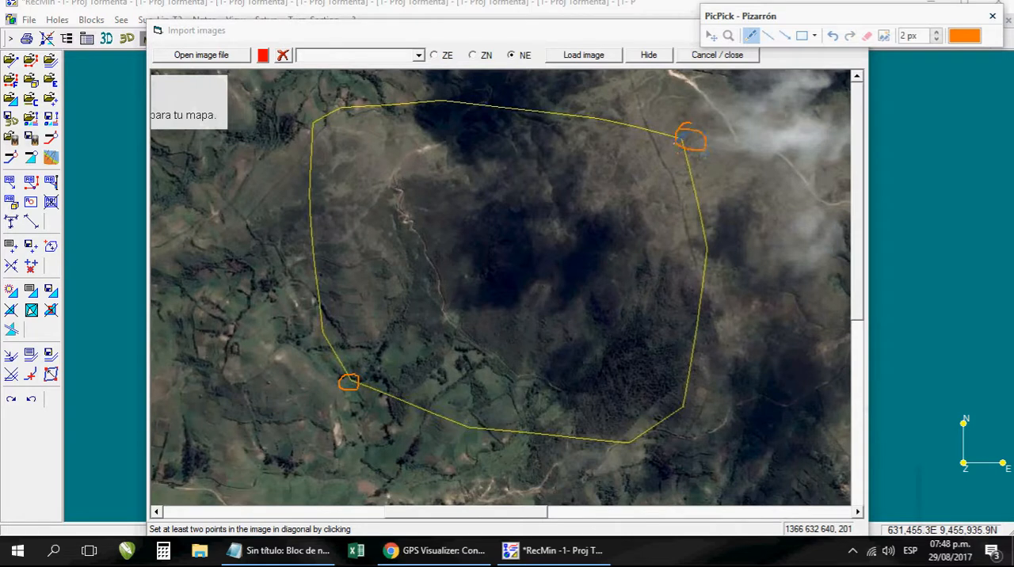
key(Escape)
- Place the first reference point on the image polygon's southwest vertex and set its X coordinate to 632129.17, copied from Notepad
mouse_move(282, 558)
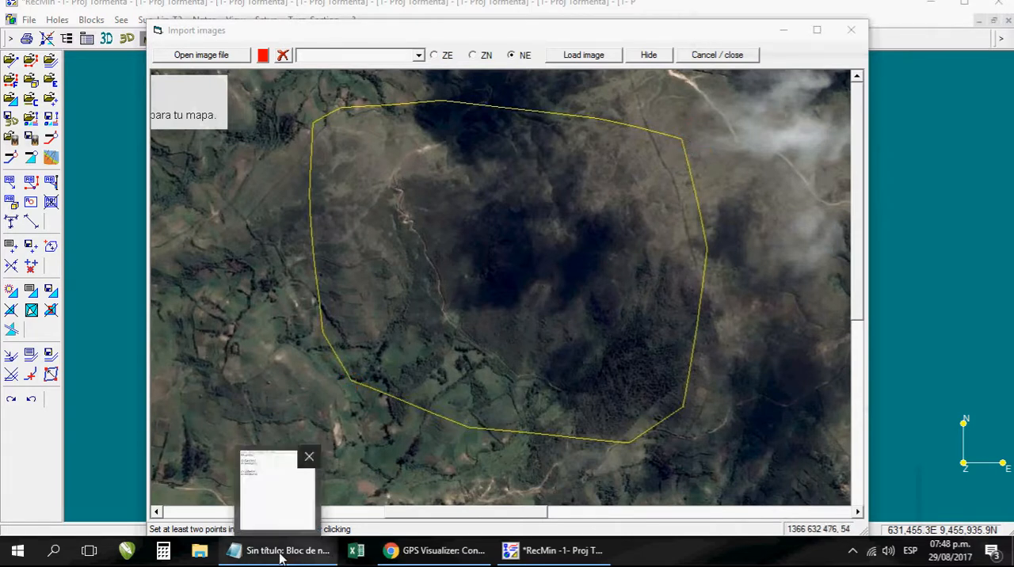
click(351, 381)
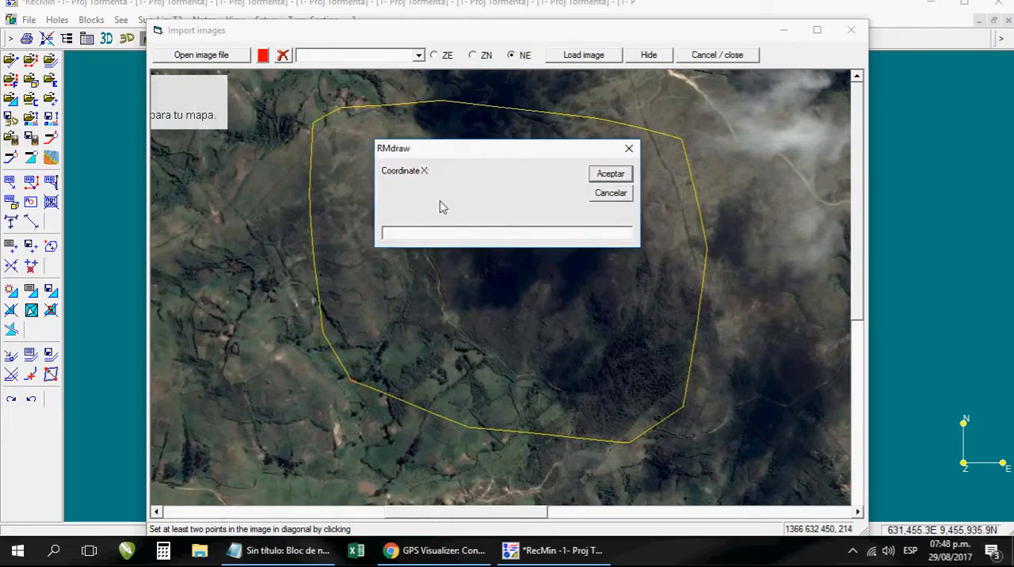
drag(459, 154, 460, 162)
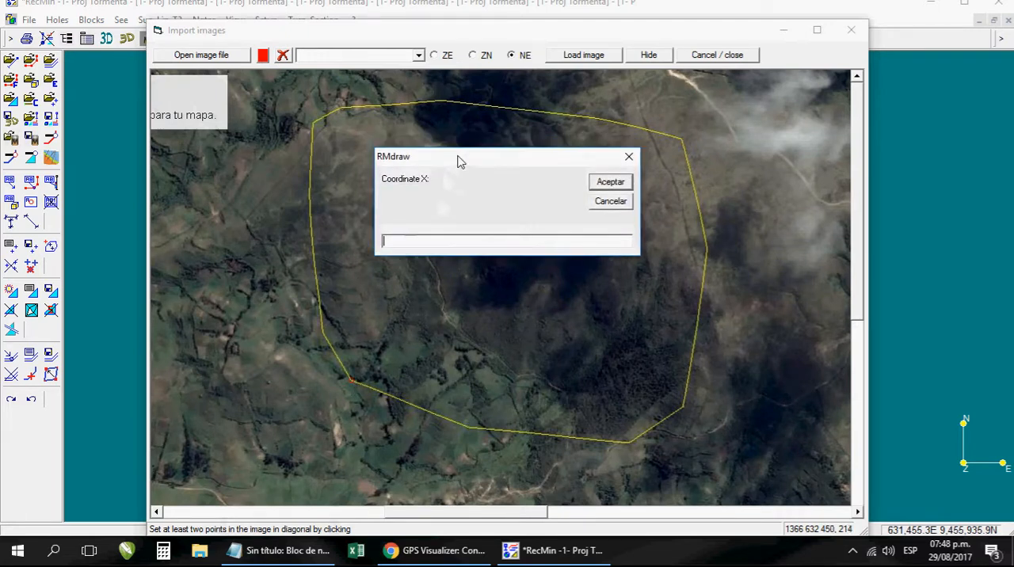
click(271, 550)
click(244, 95)
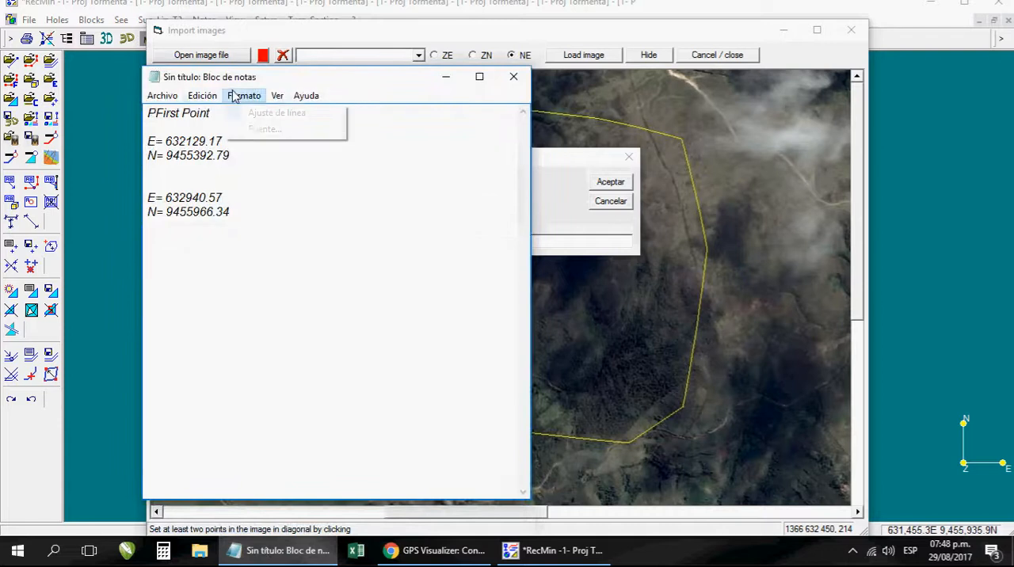
drag(322, 80, 197, 80)
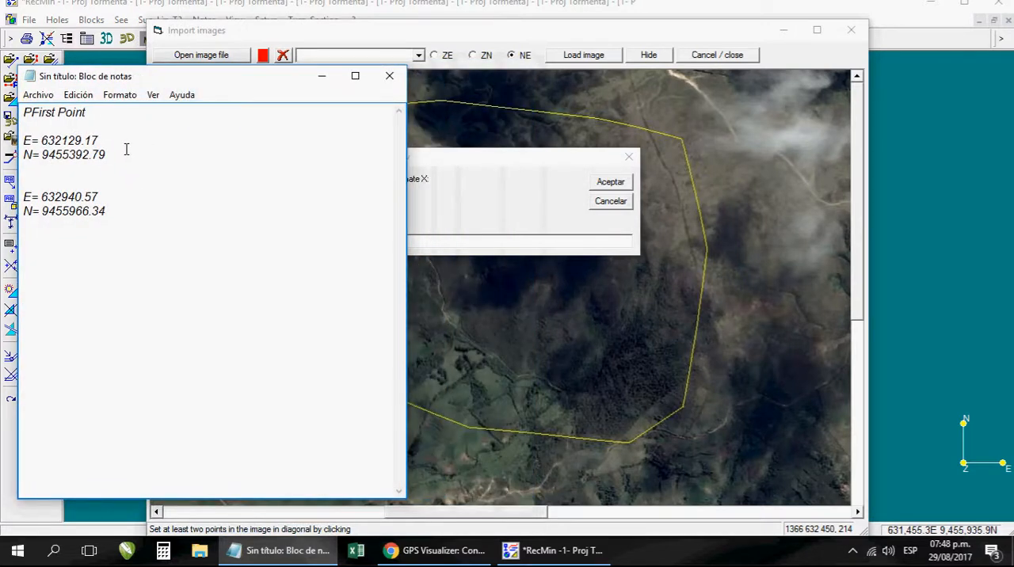
drag(99, 141, 54, 141)
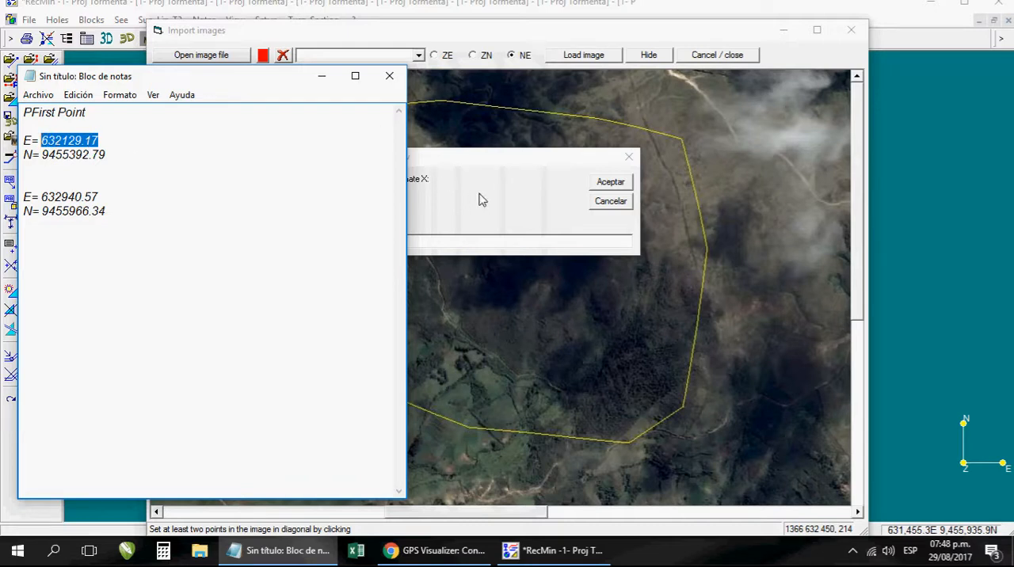
click(430, 242)
text(632129.17)
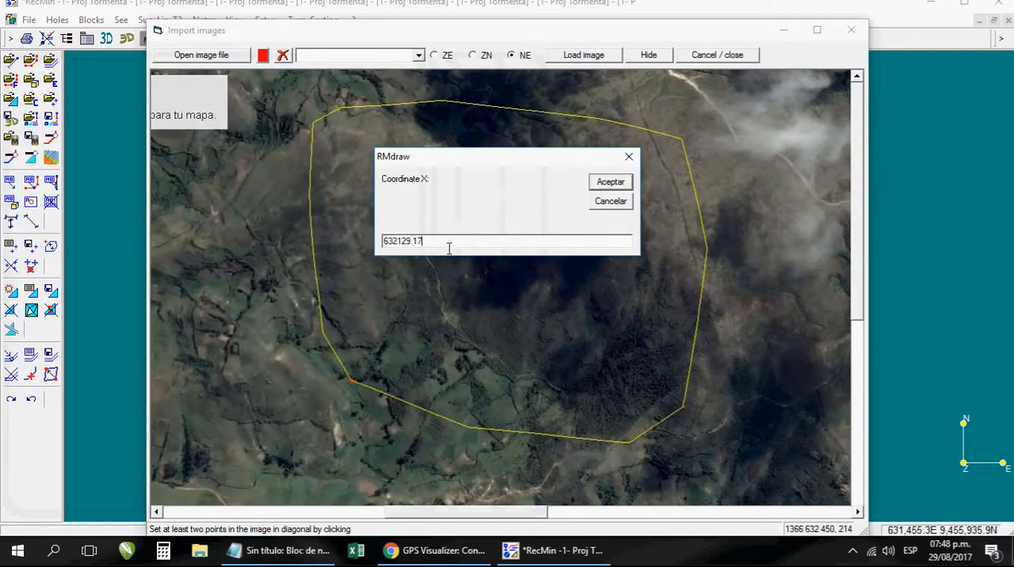
click(610, 182)
- Set the southwest reference point's Y coordinate to 9455392.79, copied from the Notepad document
click(279, 549)
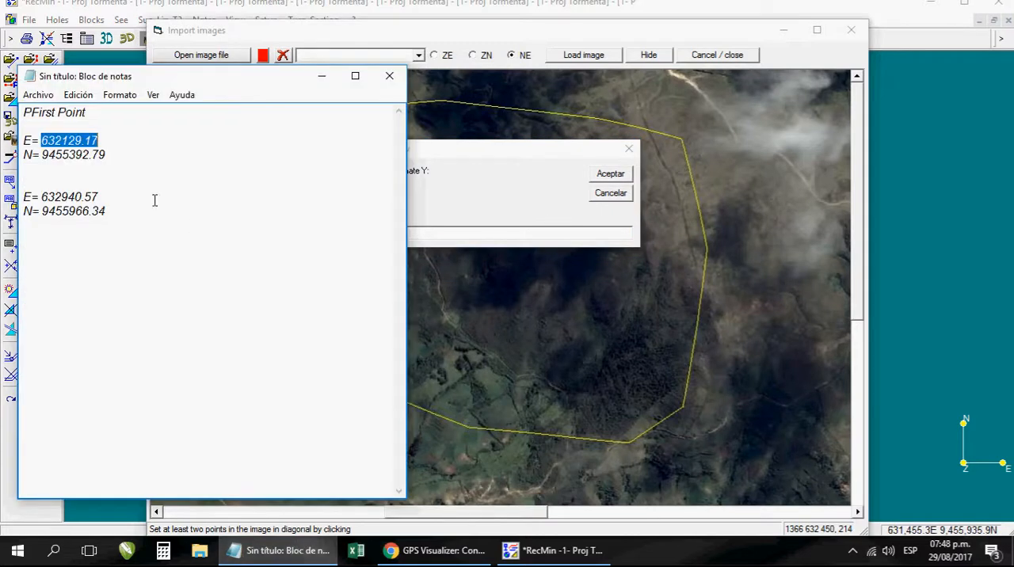
drag(112, 157, 55, 162)
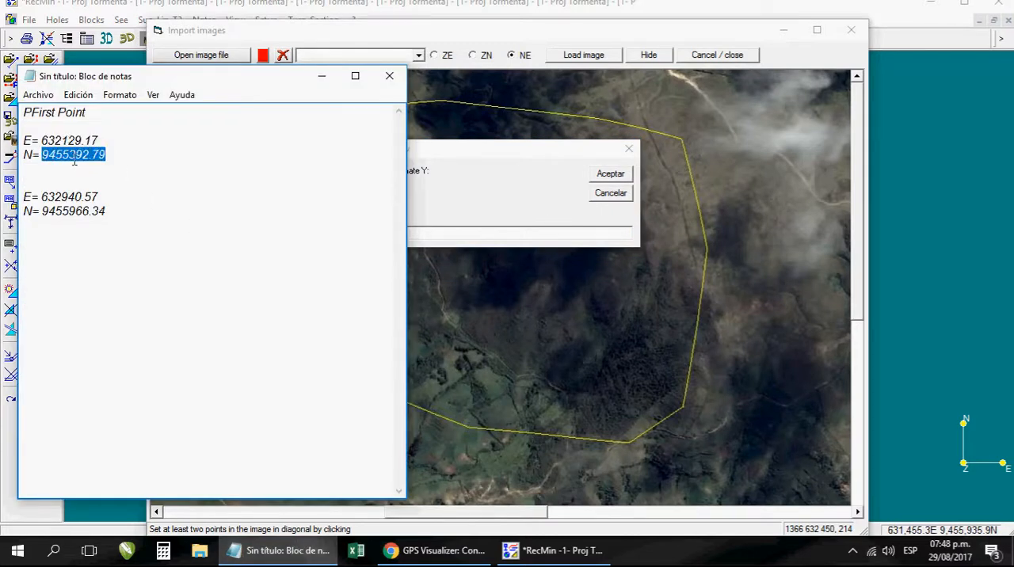
click(321, 76)
text(9455392.79)
click(606, 175)
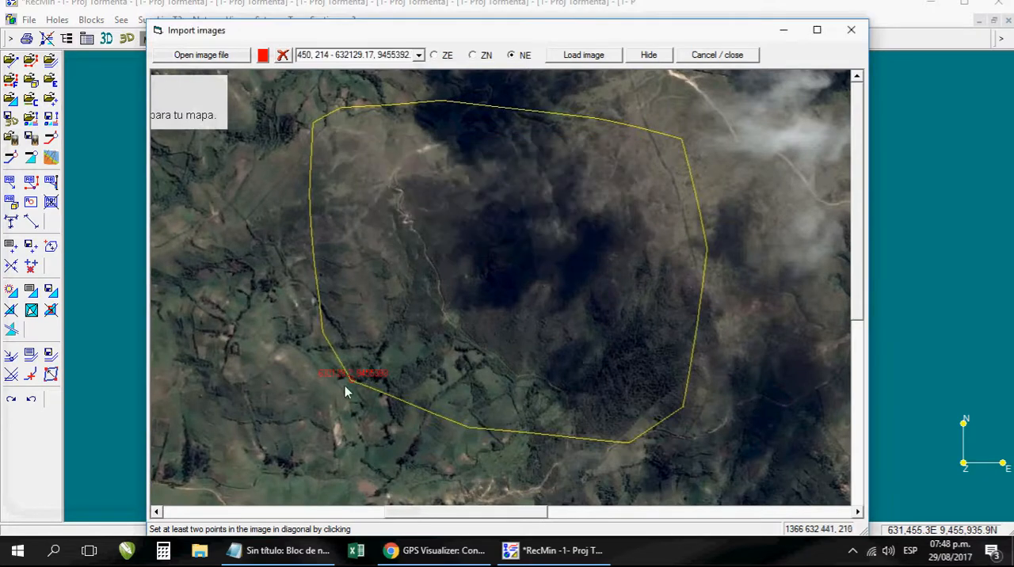
- Place the second reference point on the image polygon's northeast vertex and set its X coordinate to 632940.57, copied from Notepad
click(682, 138)
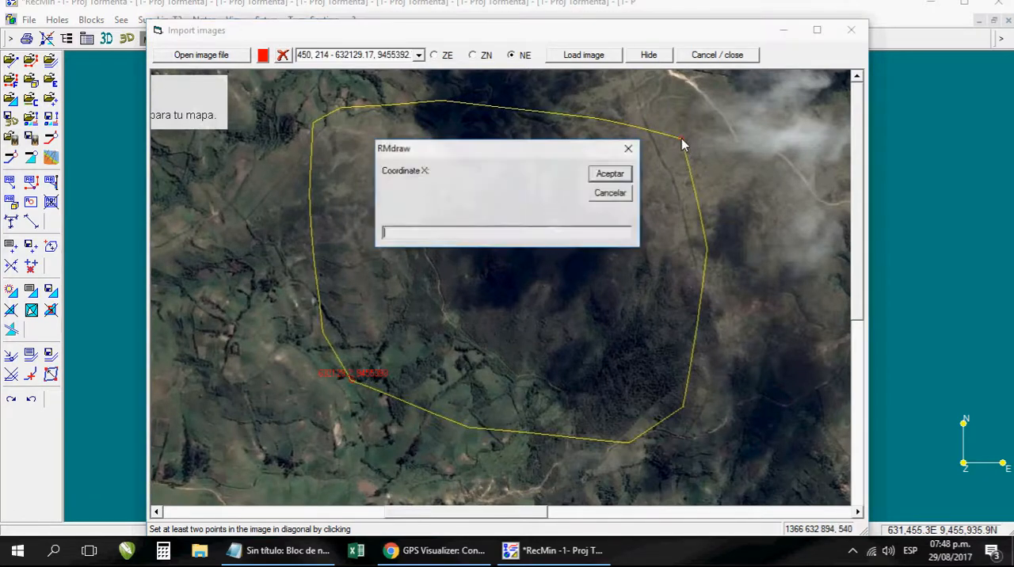
click(281, 551)
drag(98, 197, 45, 209)
key(ctrl+c)
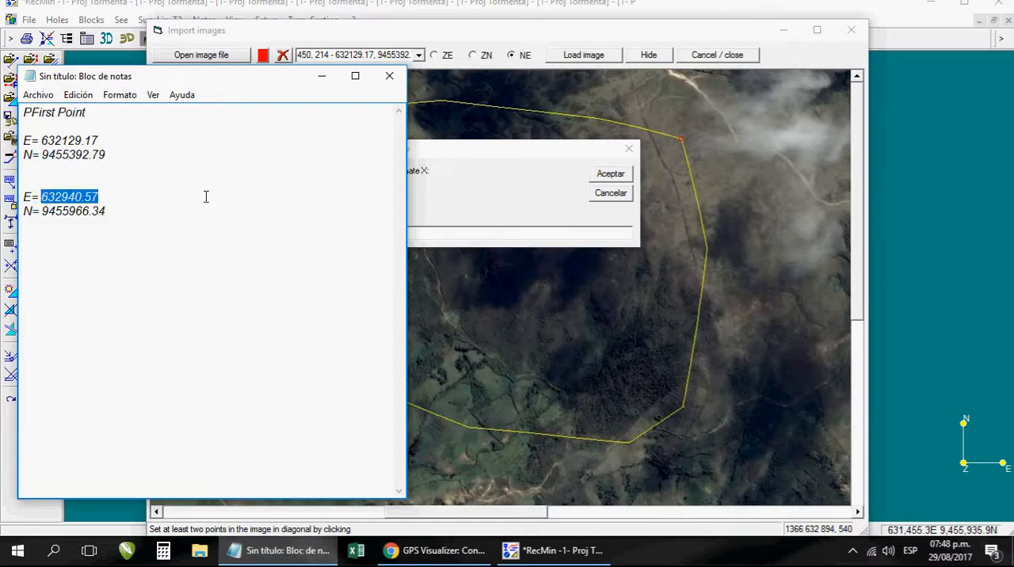
click(448, 205)
key(ctrl+v)
click(610, 174)
- Set the northeast reference point's Y coordinate to 9455966.34, copied from Notepad, and load the georeferenced image into the drawing
click(281, 550)
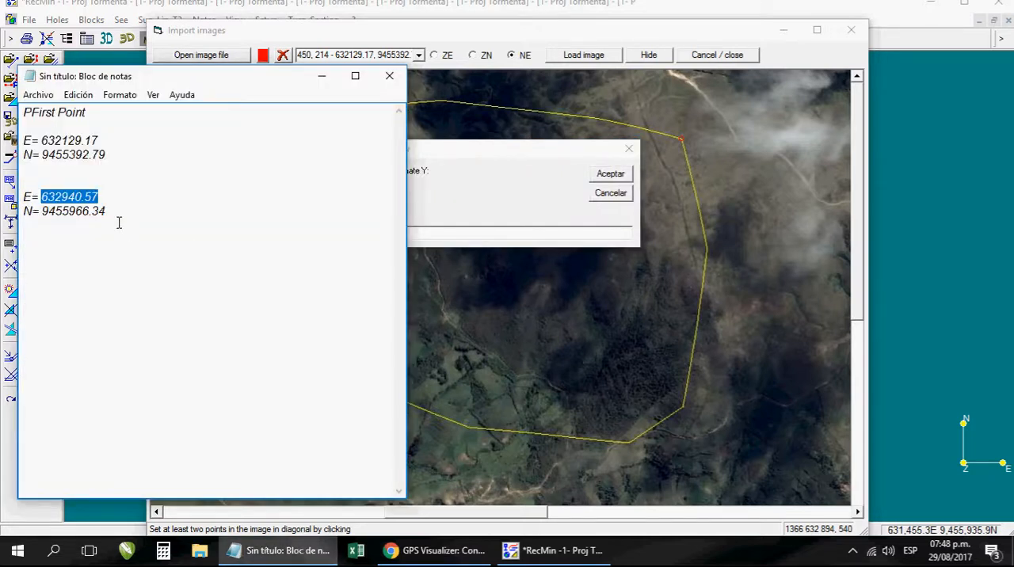
drag(119, 223, 58, 222)
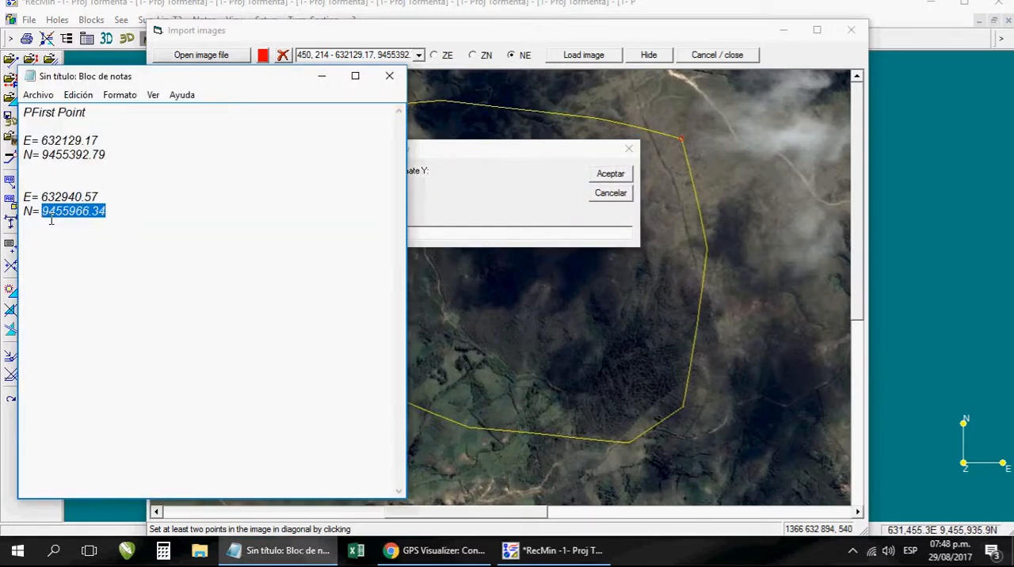
click(433, 191)
text(9455966.34)
click(616, 176)
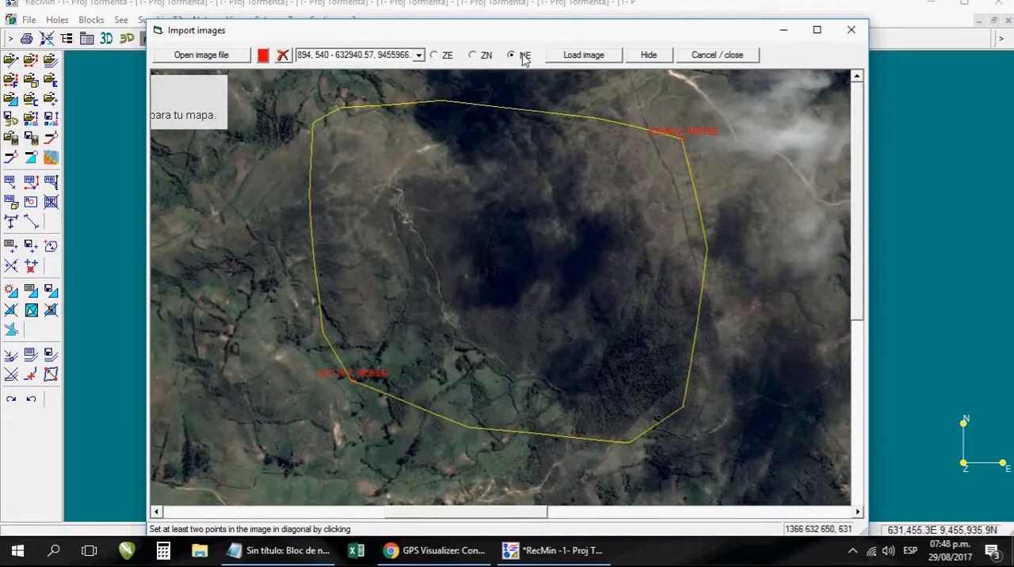
click(583, 57)
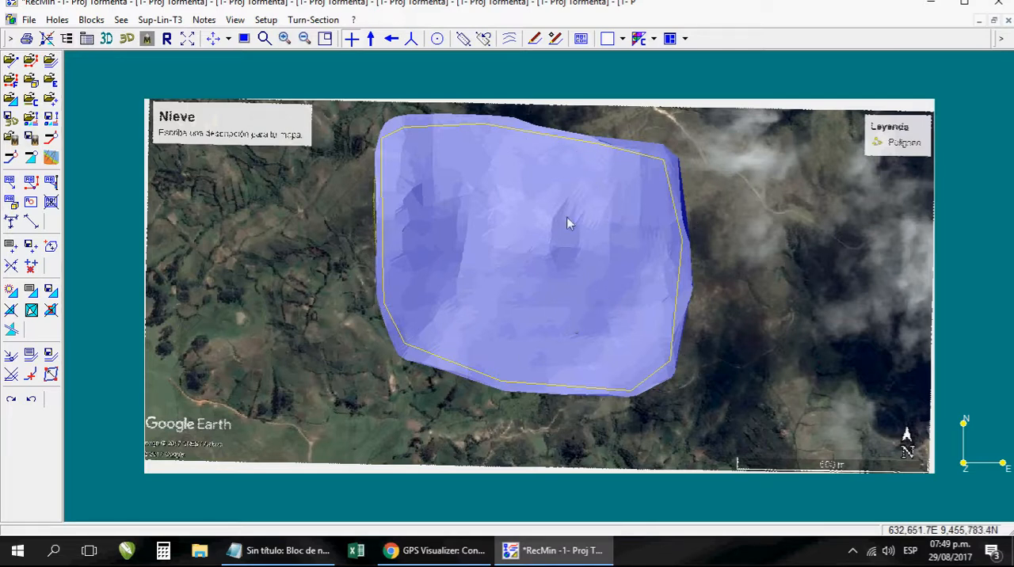
- Use the image as texture for the T3 mesh Puntos importados and confirm the mesh list
click(32, 295)
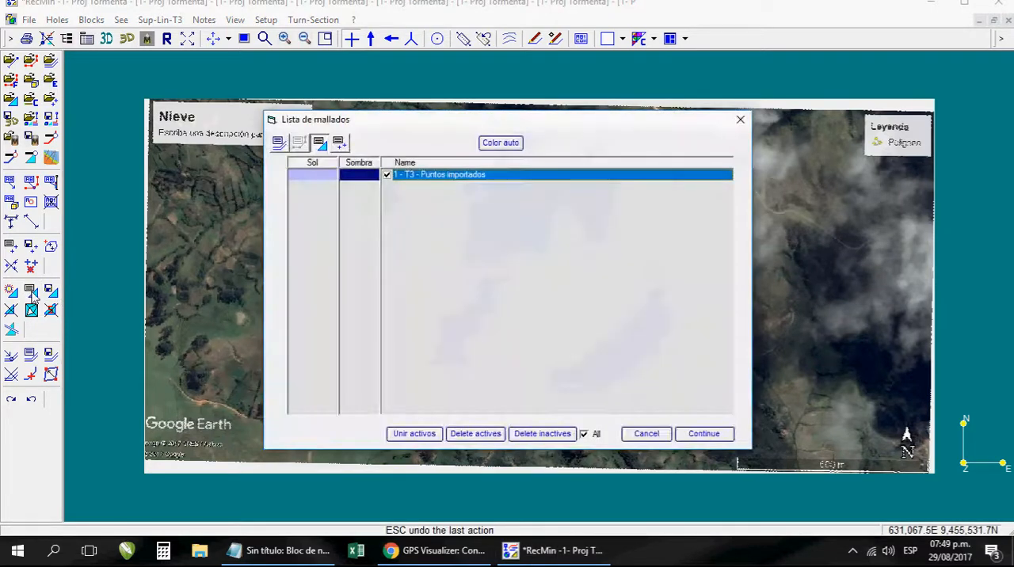
right_click(453, 177)
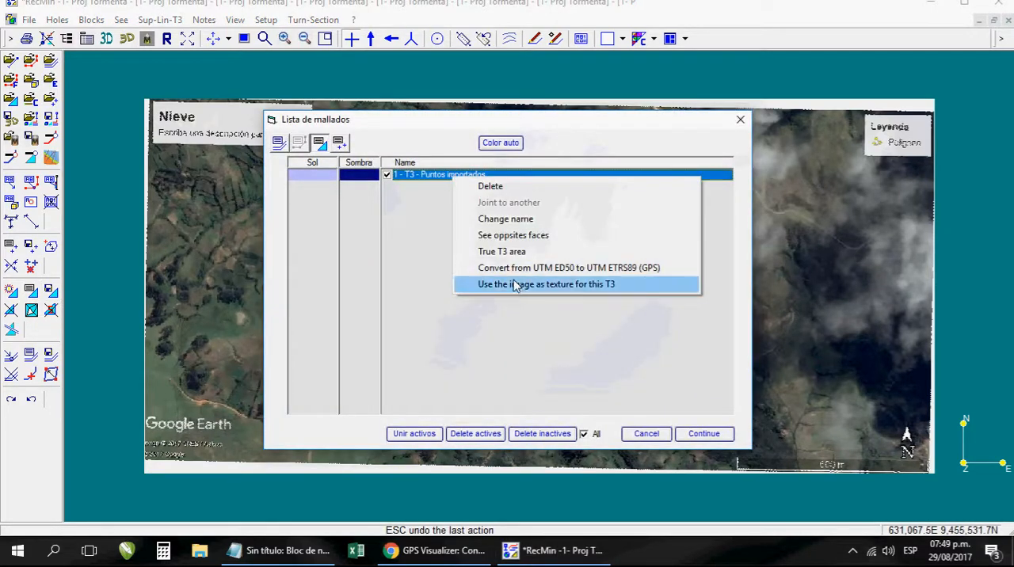
click(583, 287)
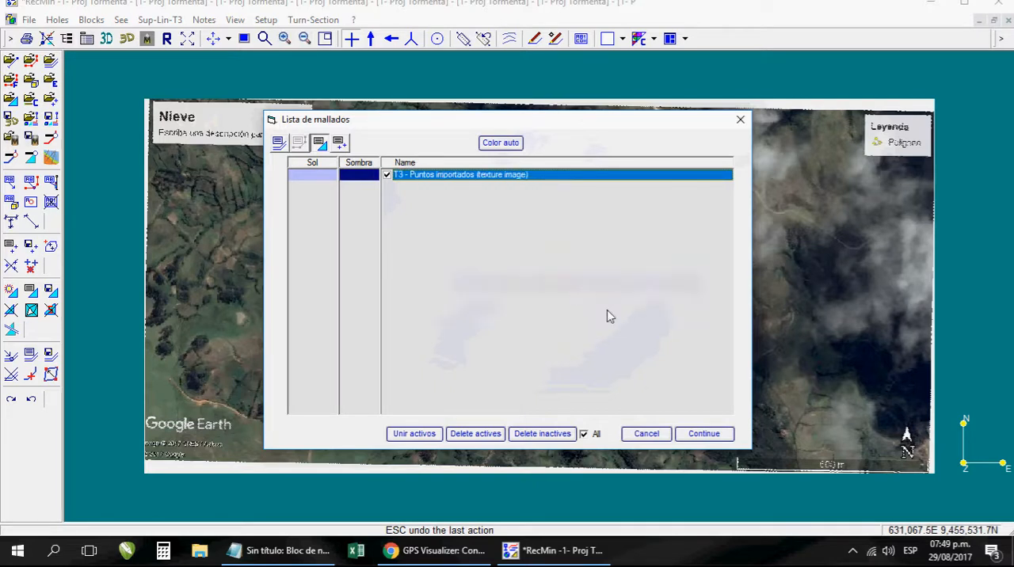
click(703, 433)
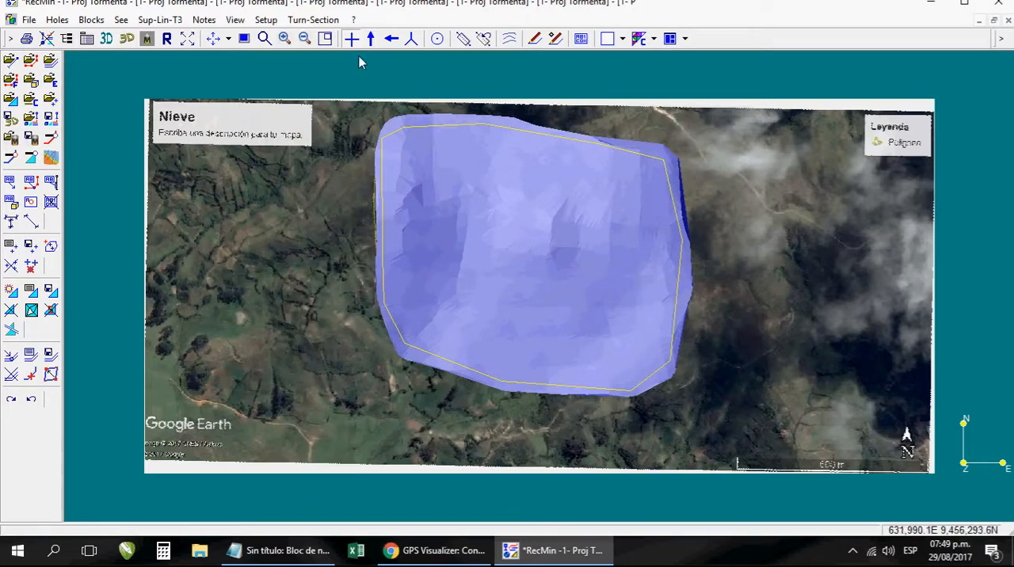
- Check the model in the north-facing side view, hide the Poligono line, and return to the plan view
click(371, 38)
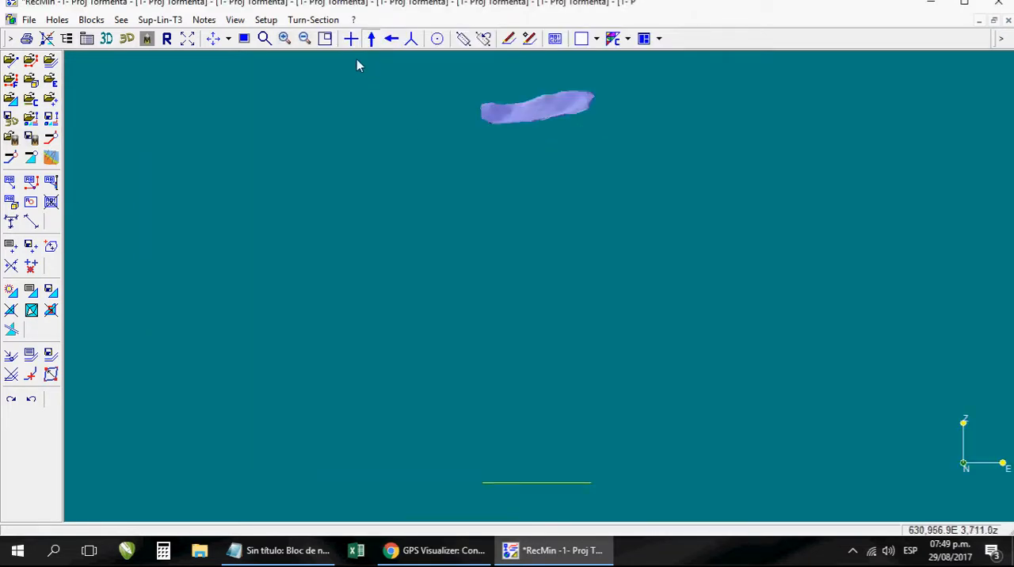
click(31, 356)
click(348, 187)
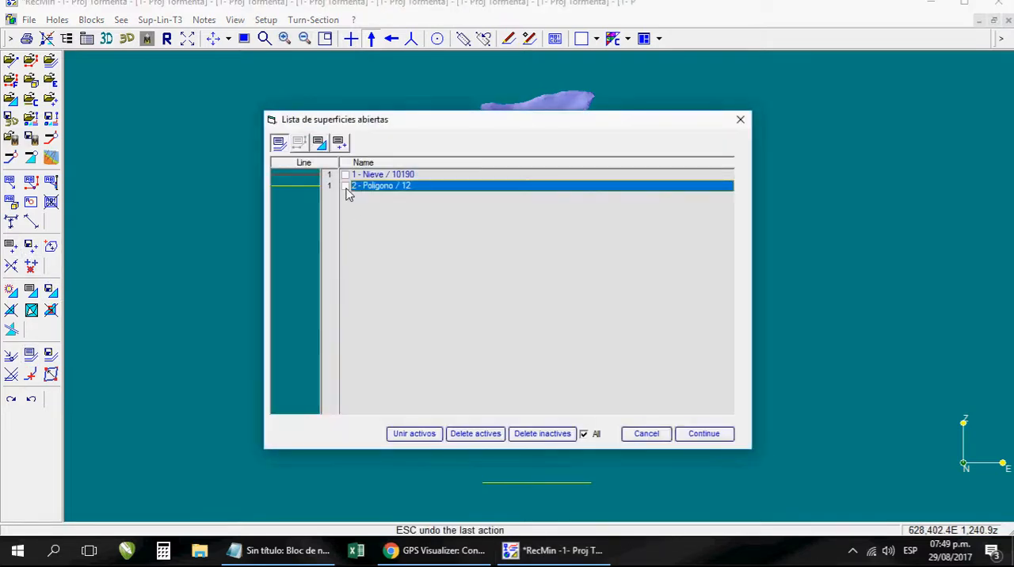
click(702, 434)
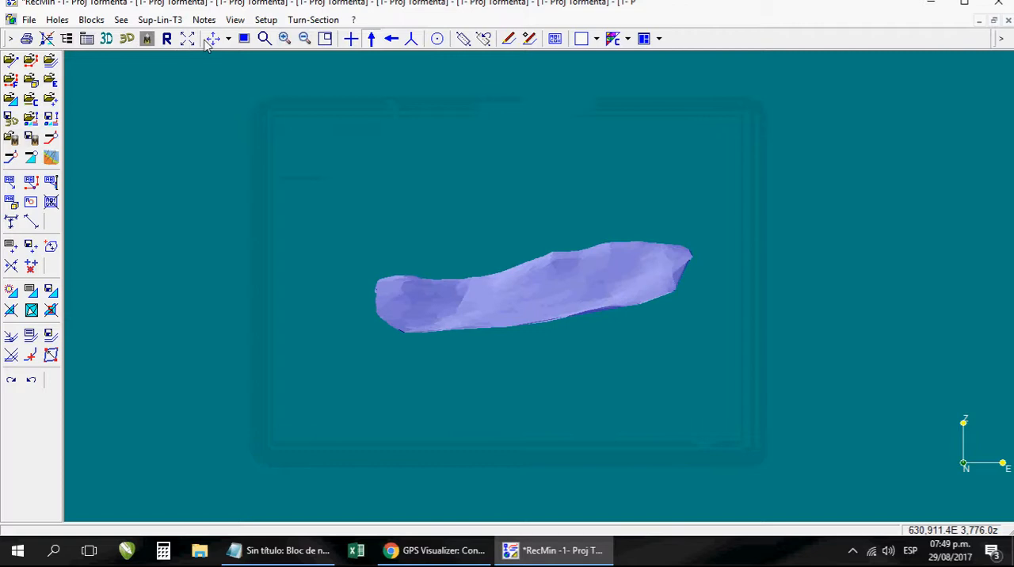
click(353, 42)
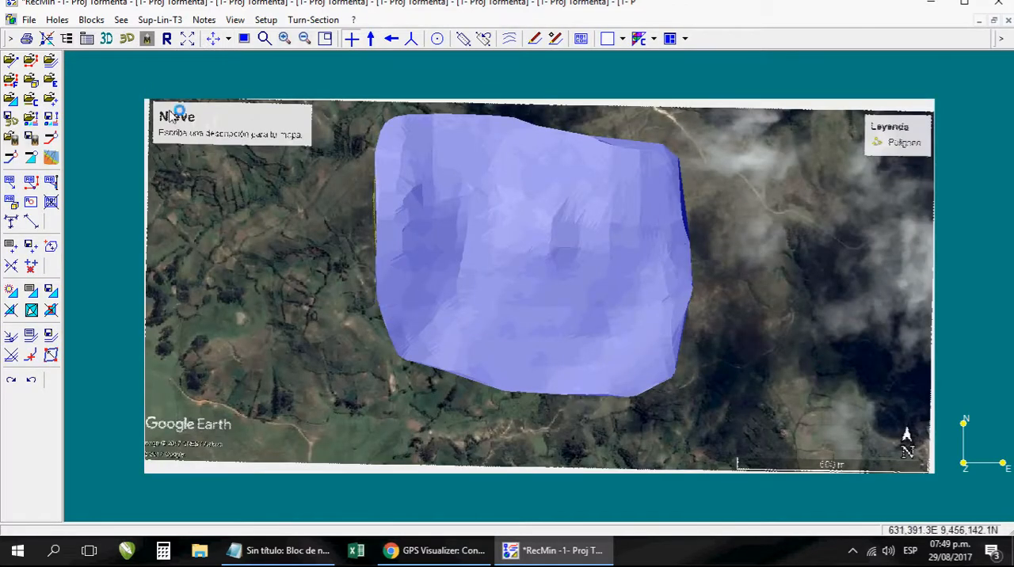
- Inspect the textured terrain from several angles in the RM Pro 3D viewer, and close the viewer
click(147, 41)
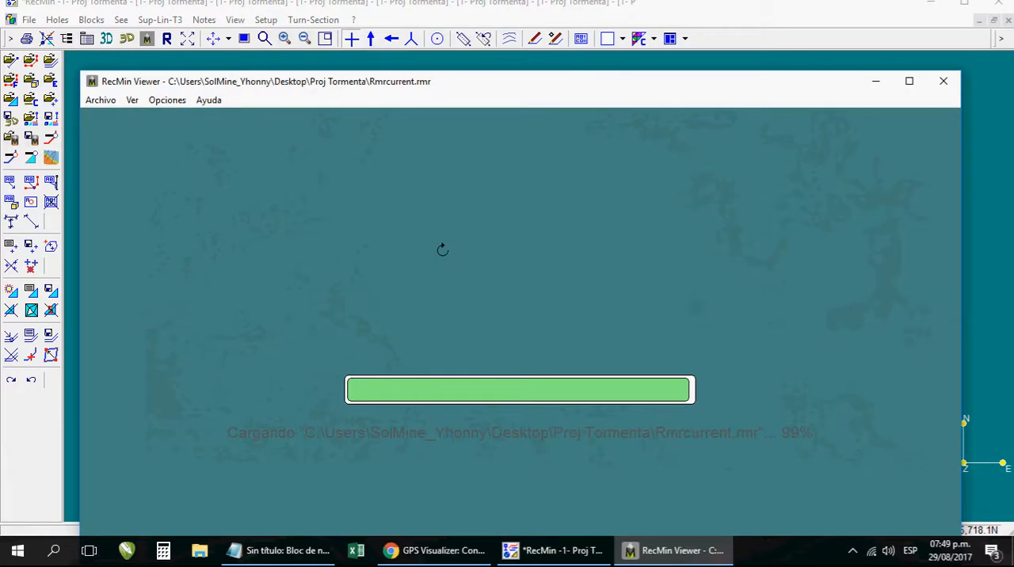
drag(577, 326, 606, 275)
drag(616, 363, 653, 373)
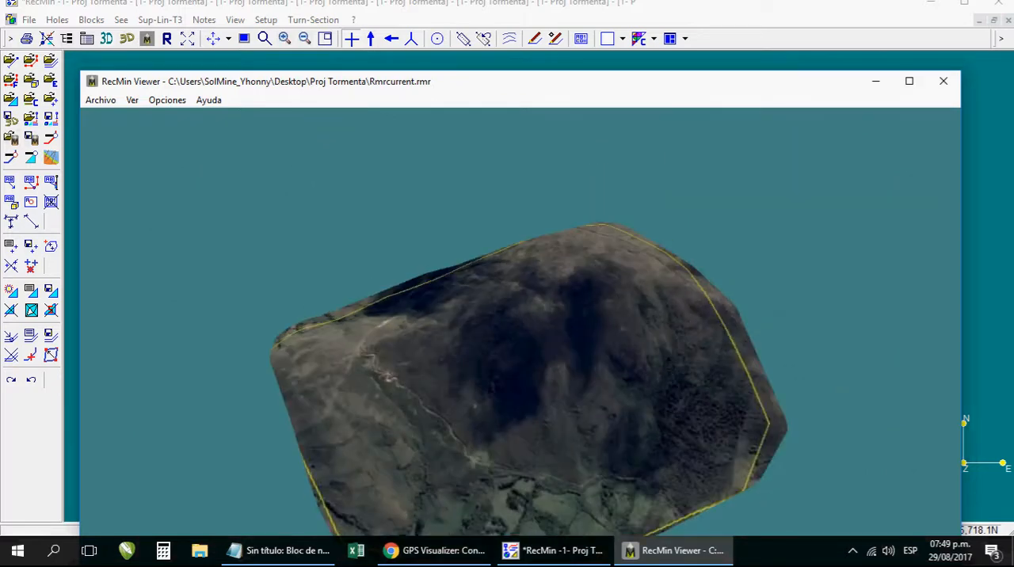
click(944, 83)
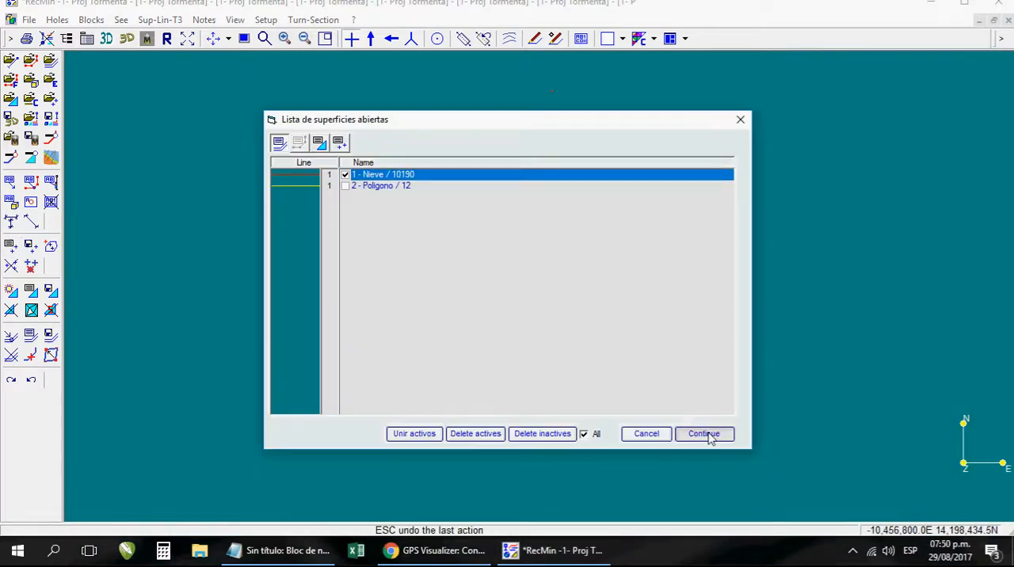
- Show the Nieve contour lines in the drawing and orbit the textured terrain with them in the RM Pro 3D viewer
click(704, 435)
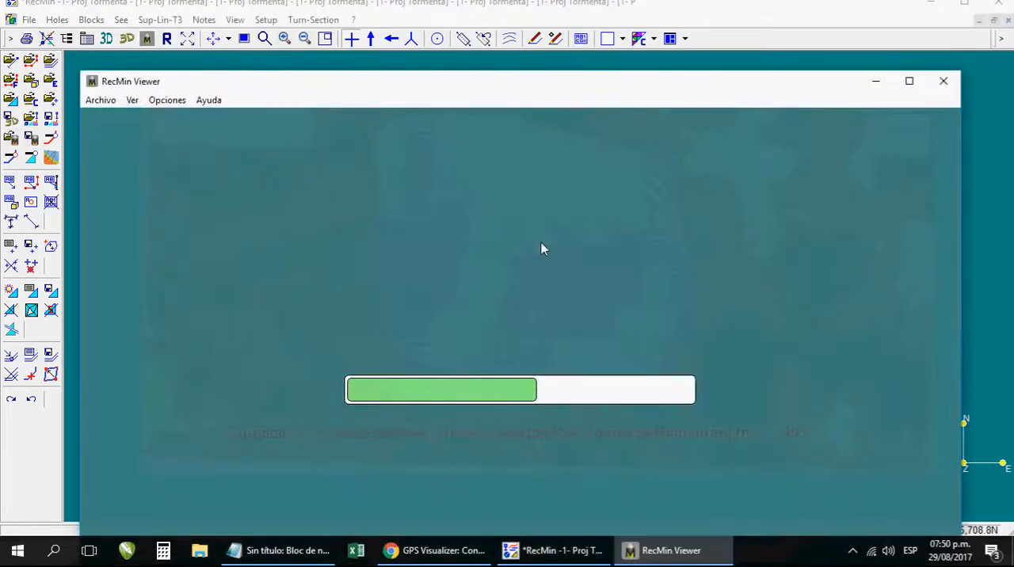
drag(574, 318, 639, 354)
drag(698, 363, 708, 372)
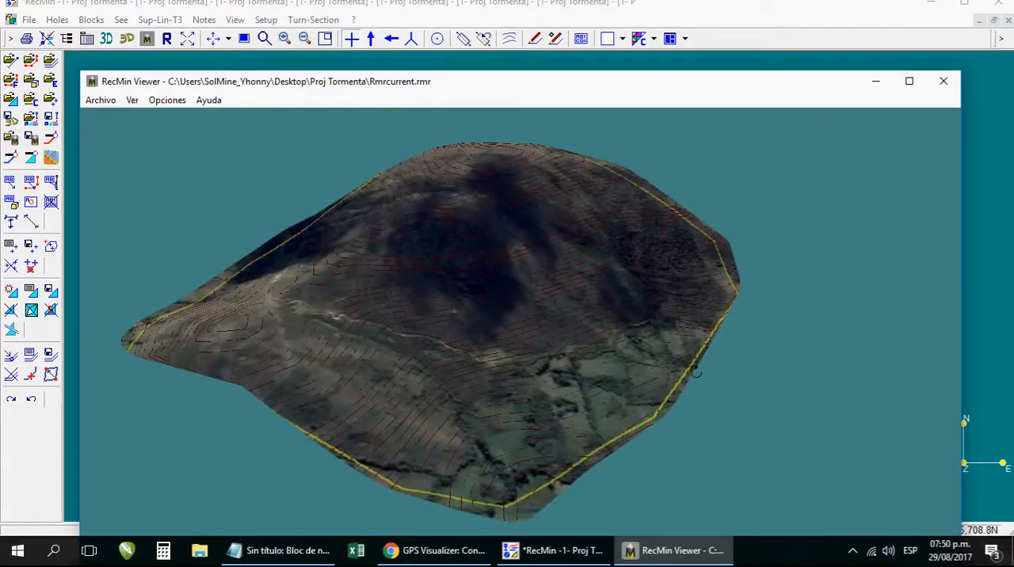
- Test a high light intensity with the viewer's toolbox, set it back to a low level, and minimize the viewer
click(168, 100)
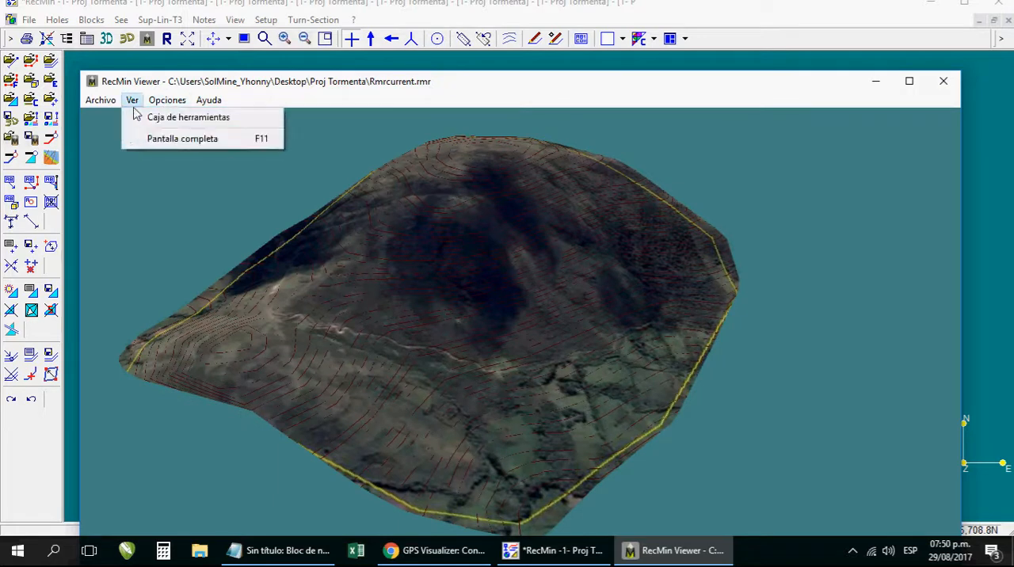
mouse_move(133, 100)
click(140, 118)
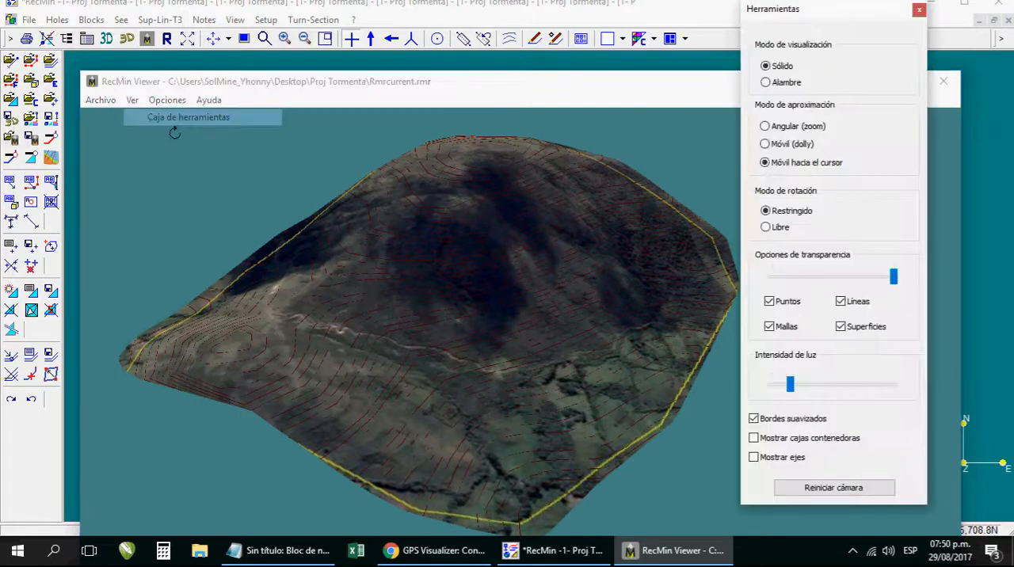
drag(844, 386, 878, 390)
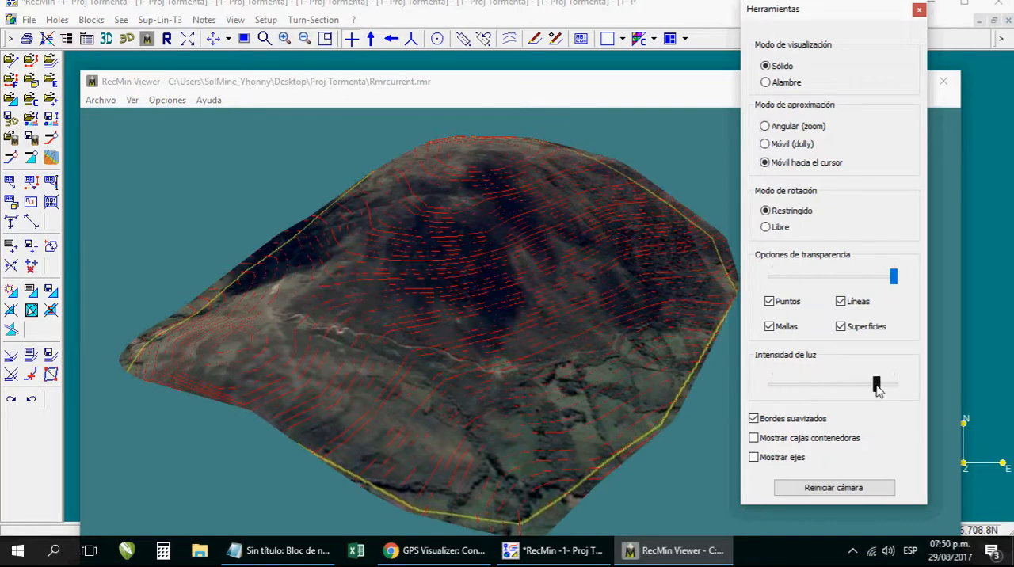
click(580, 357)
drag(580, 357, 468, 321)
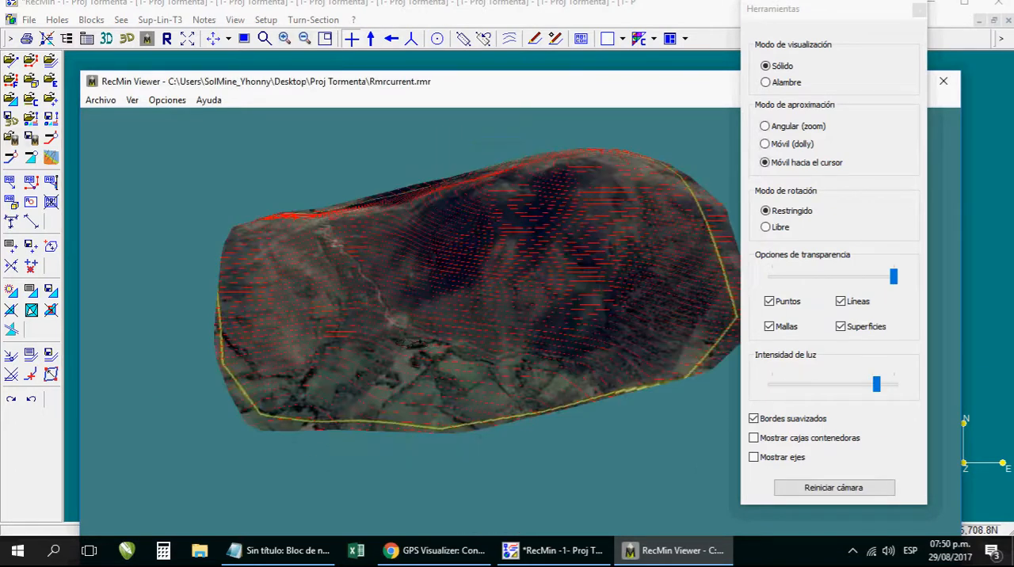
drag(396, 340, 396, 322)
drag(876, 385, 800, 387)
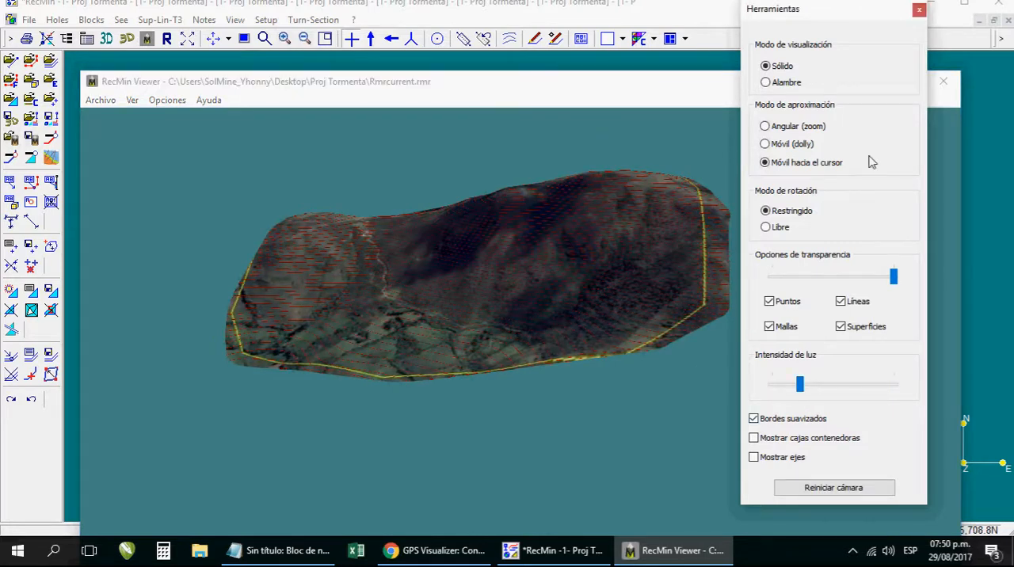
click(917, 12)
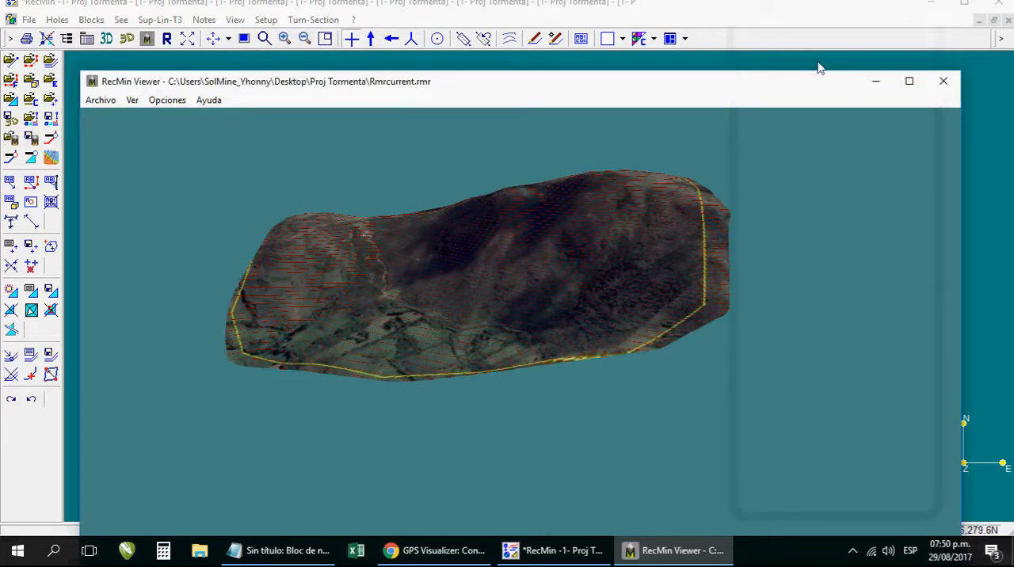
click(884, 85)
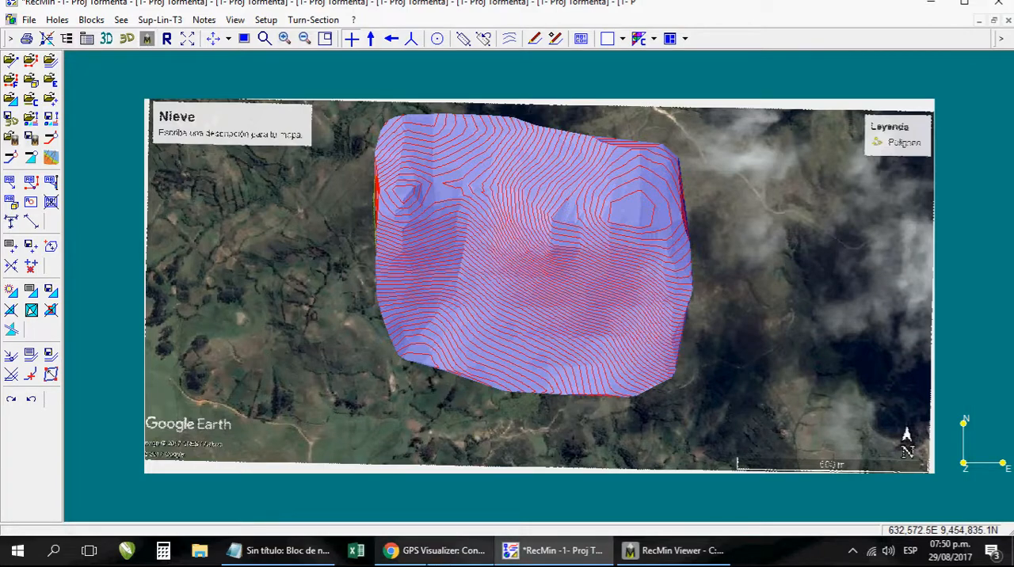
- Switch to Chrome and open the RecMin Pro Viewer download page on recmin.com
click(440, 555)
click(354, 8)
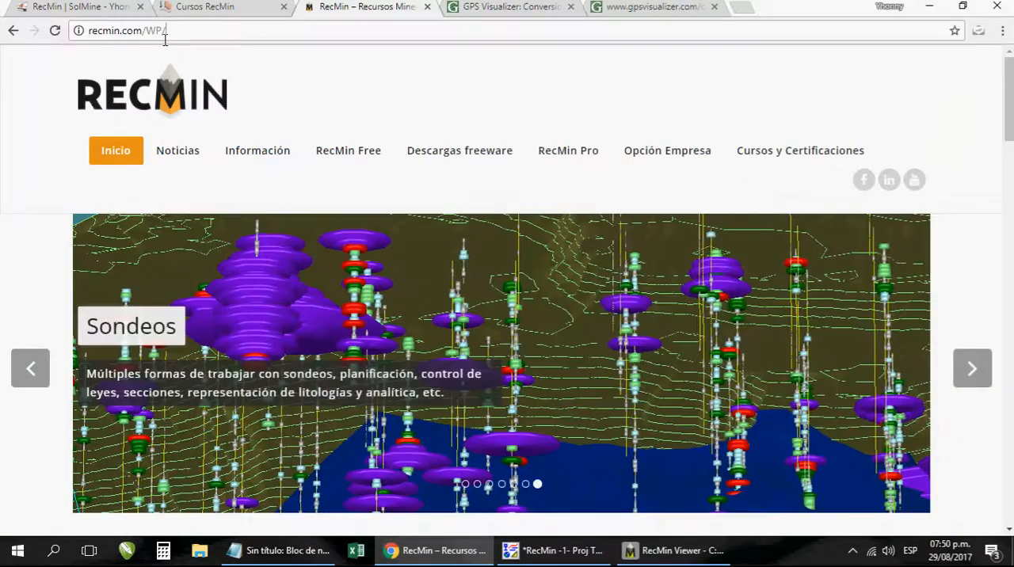
click(142, 32)
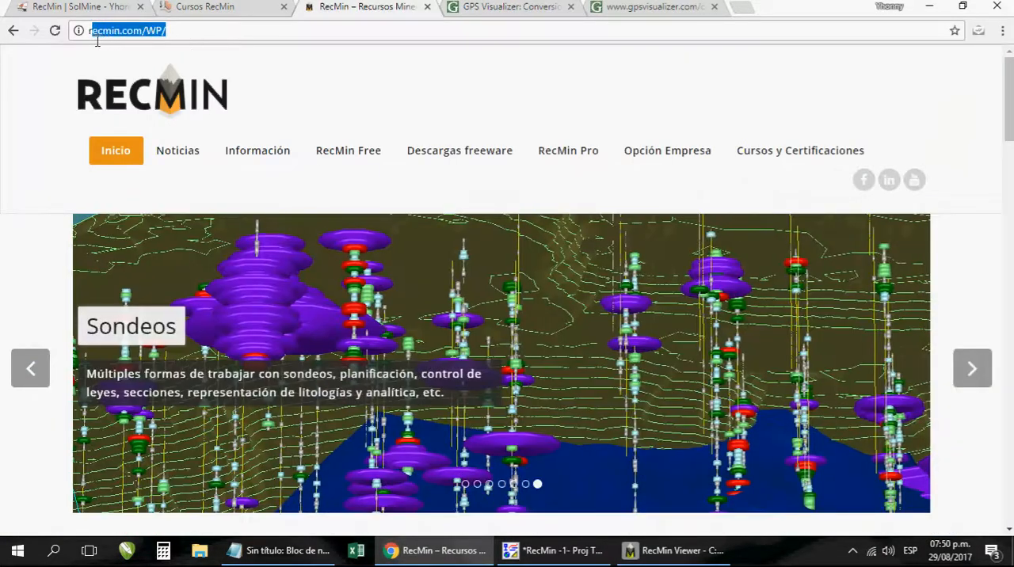
click(181, 42)
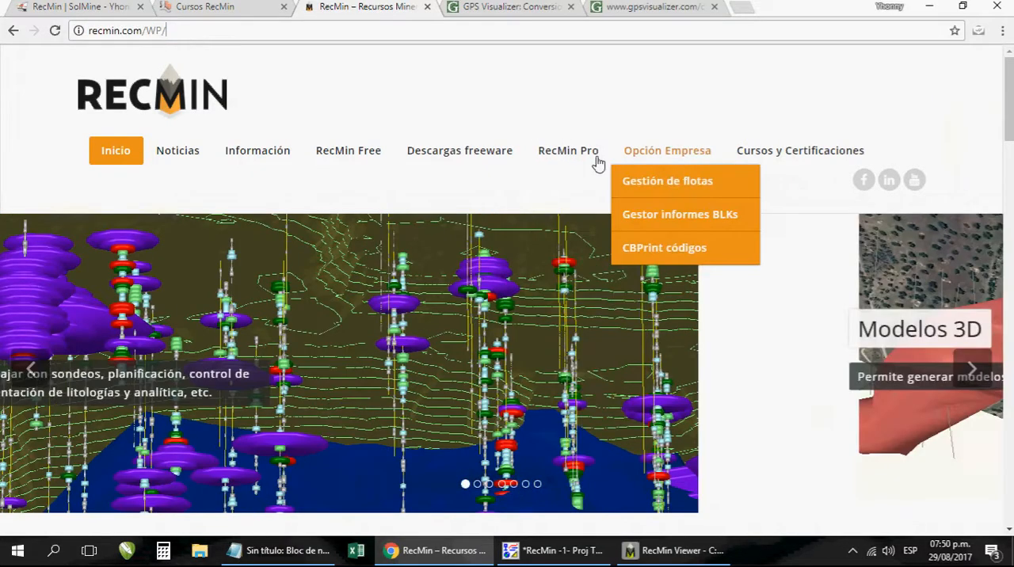
mouse_move(577, 163)
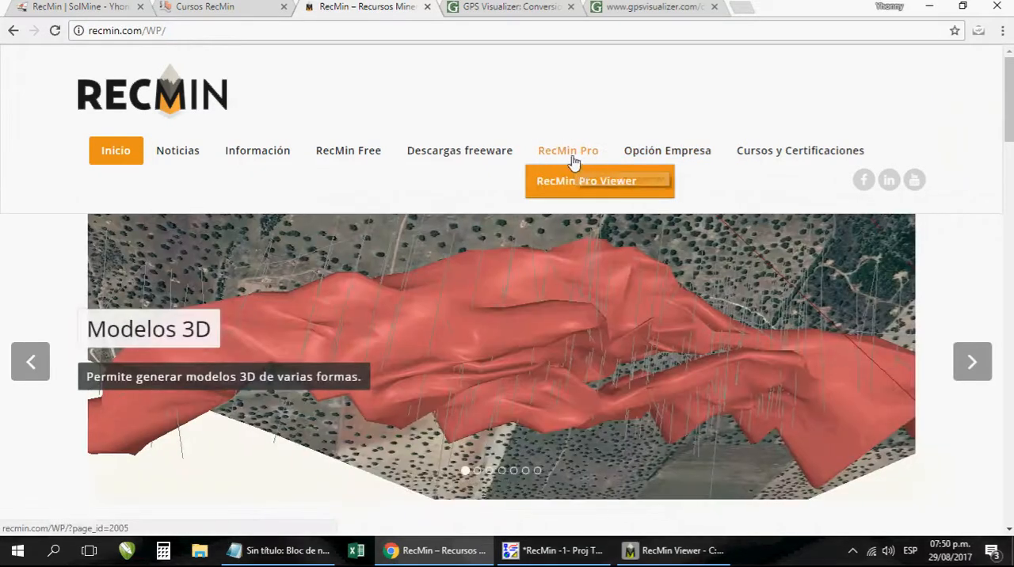
click(588, 193)
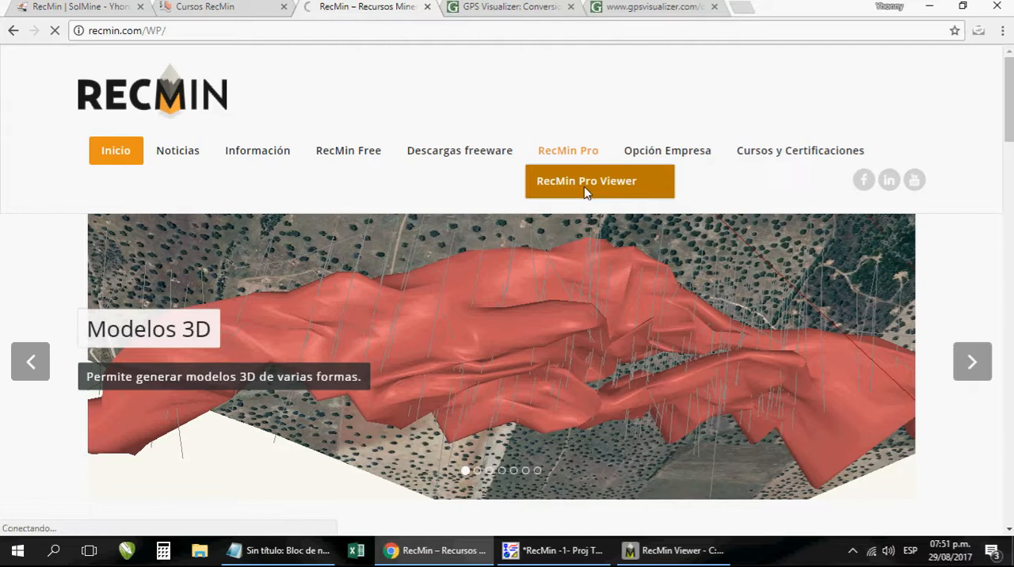
scroll(437, 285, down, 4)
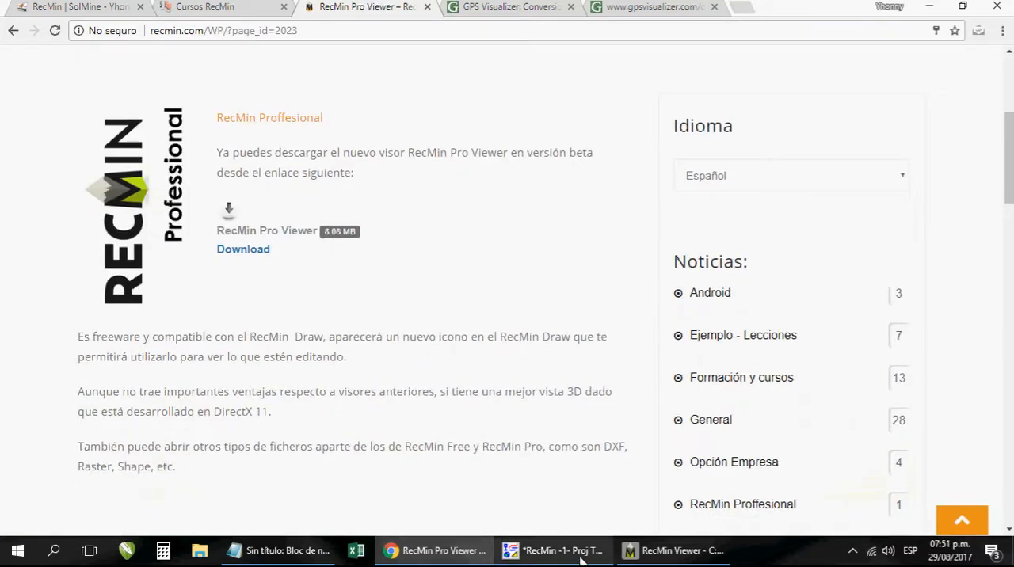
- Return to RecMin Viewer, move its window higher on the desktop, and orbit the terrain to a side view
click(447, 552)
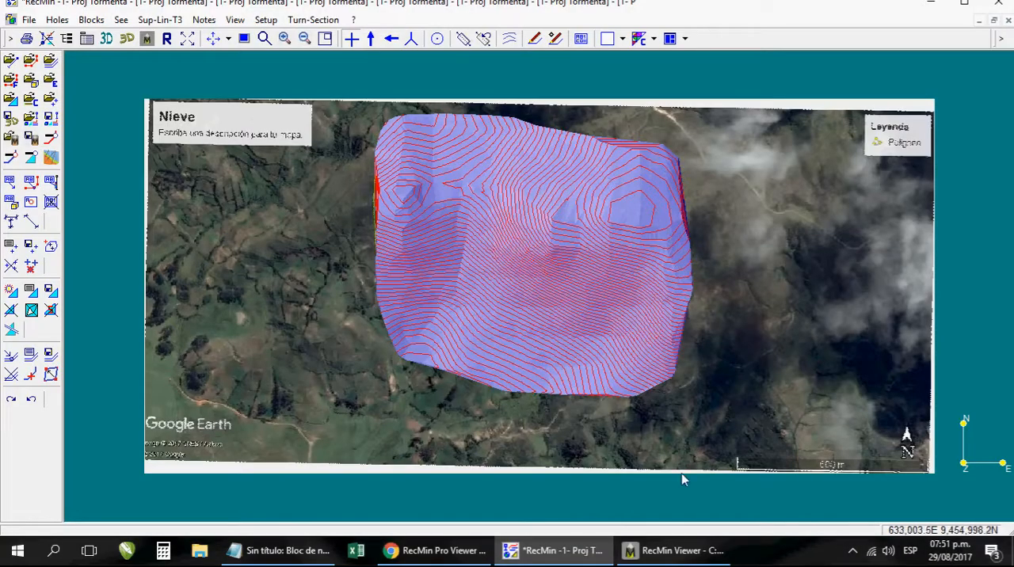
click(659, 551)
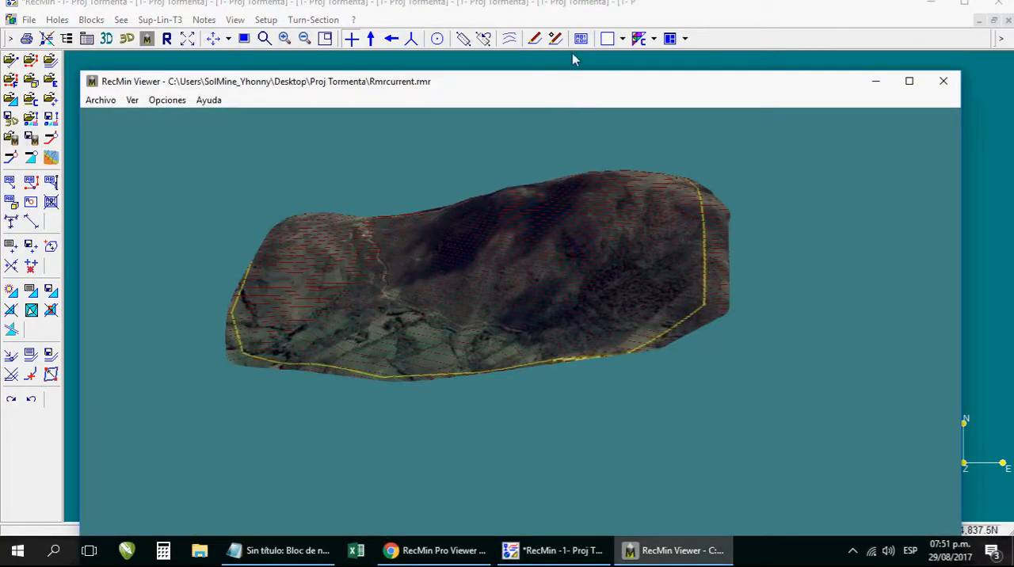
drag(544, 93, 564, 38)
drag(508, 269, 579, 222)
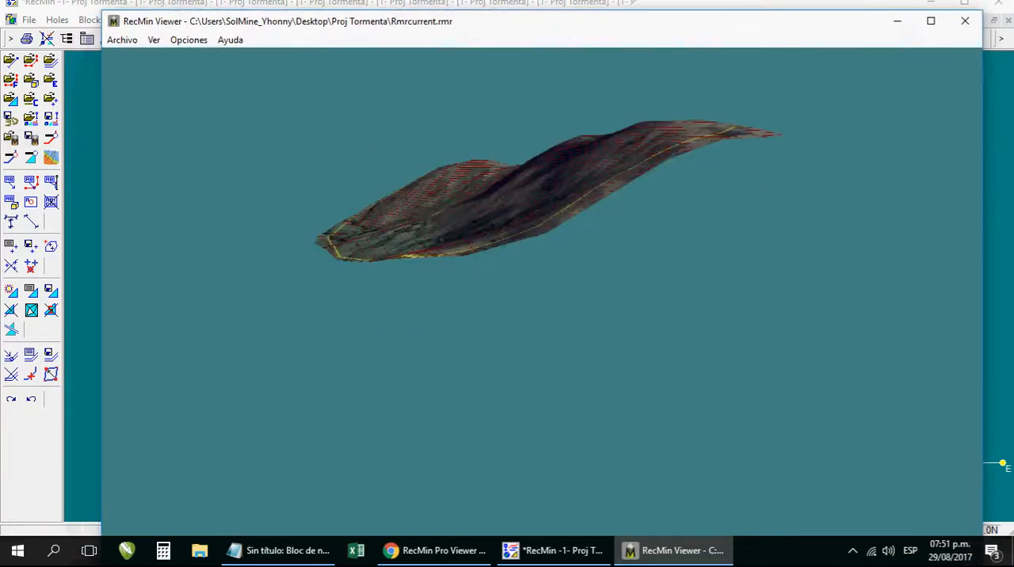
- Orbit the textured terrain from the side view to raised views of its slopes and boundary, and minimize the viewer
drag(461, 255, 500, 277)
drag(586, 298, 626, 160)
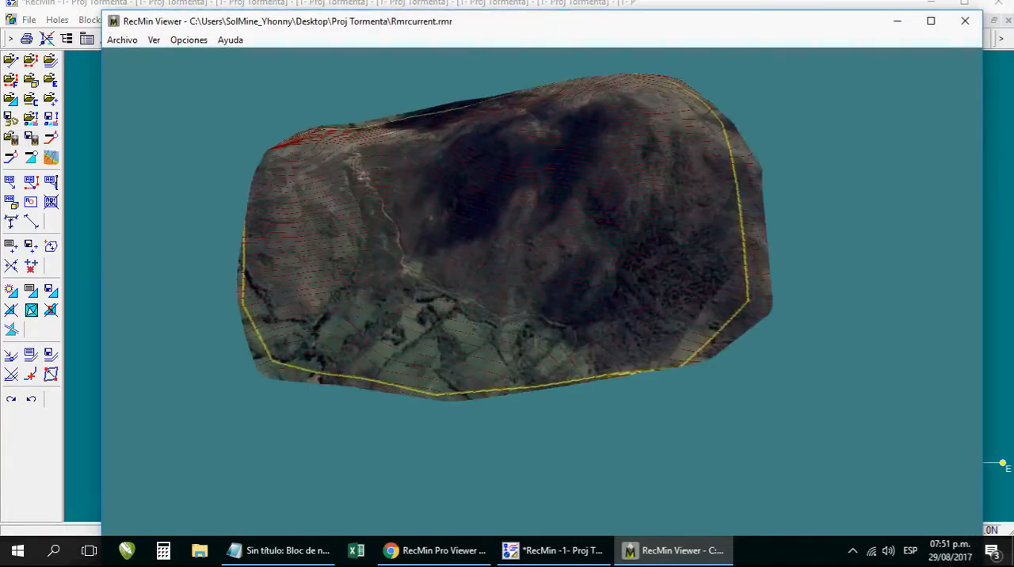
drag(705, 238, 728, 285)
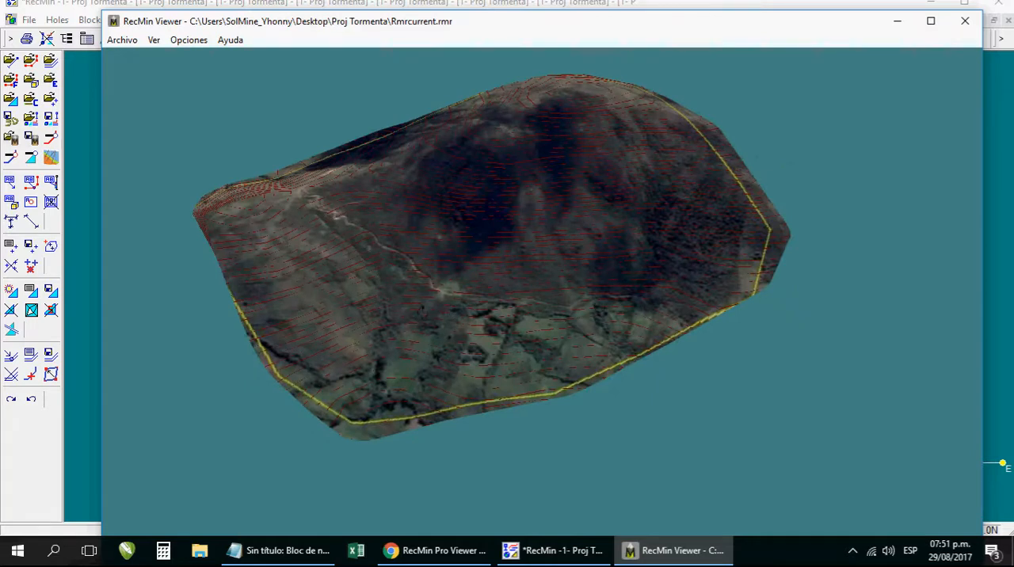
drag(445, 291, 553, 323)
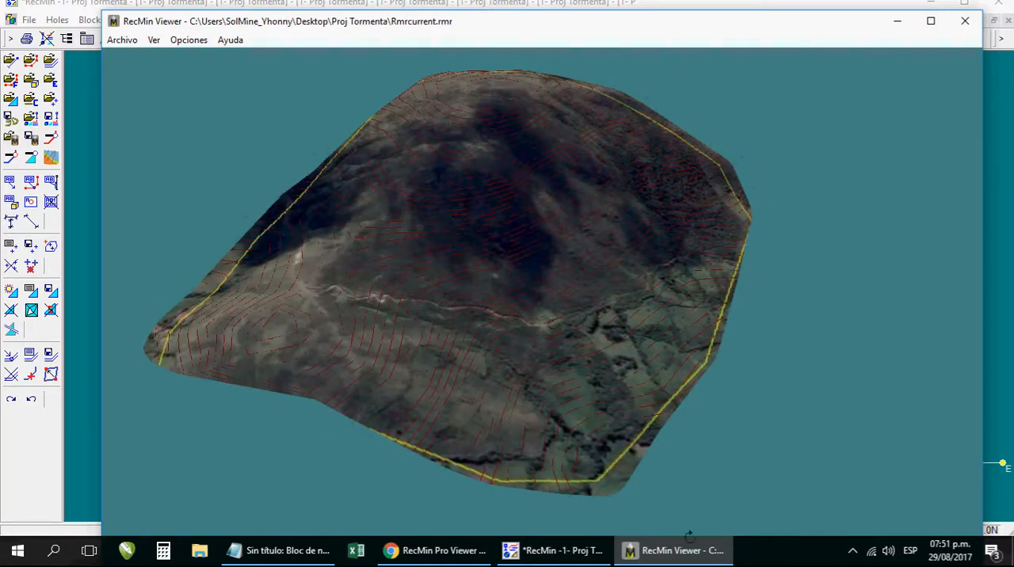
click(643, 550)
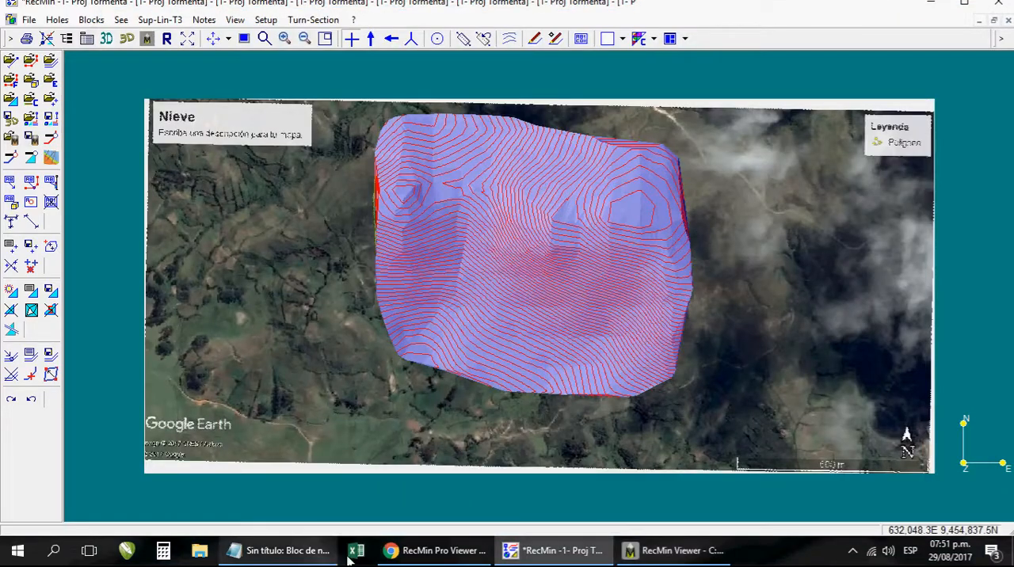
- Switch to Chrome, review the SolMine home page, the Cursos RecMin page and the RecMin Pro Viewer page, and minimize the browser
click(432, 550)
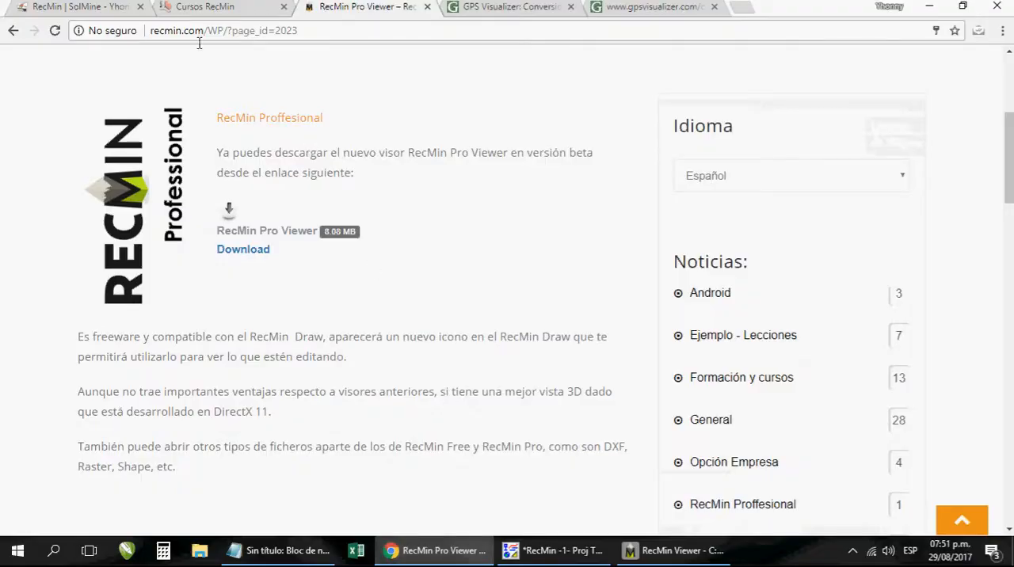
click(88, 10)
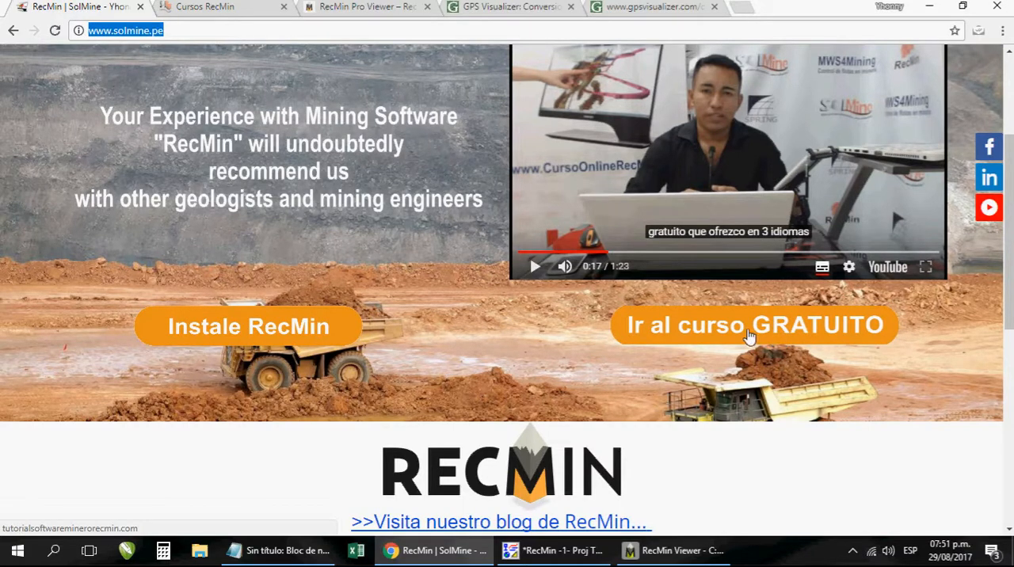
click(220, 16)
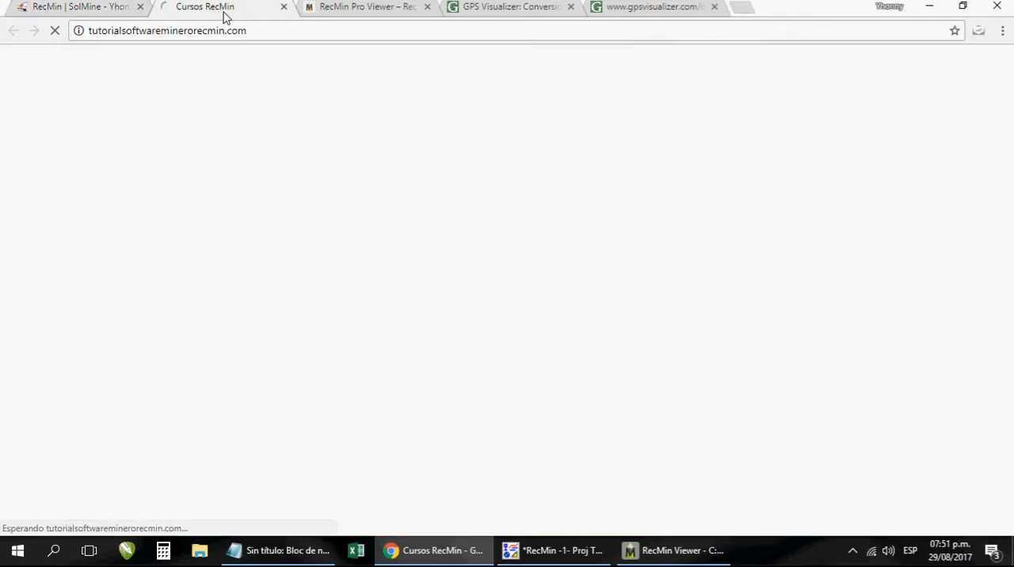
click(362, 15)
click(92, 6)
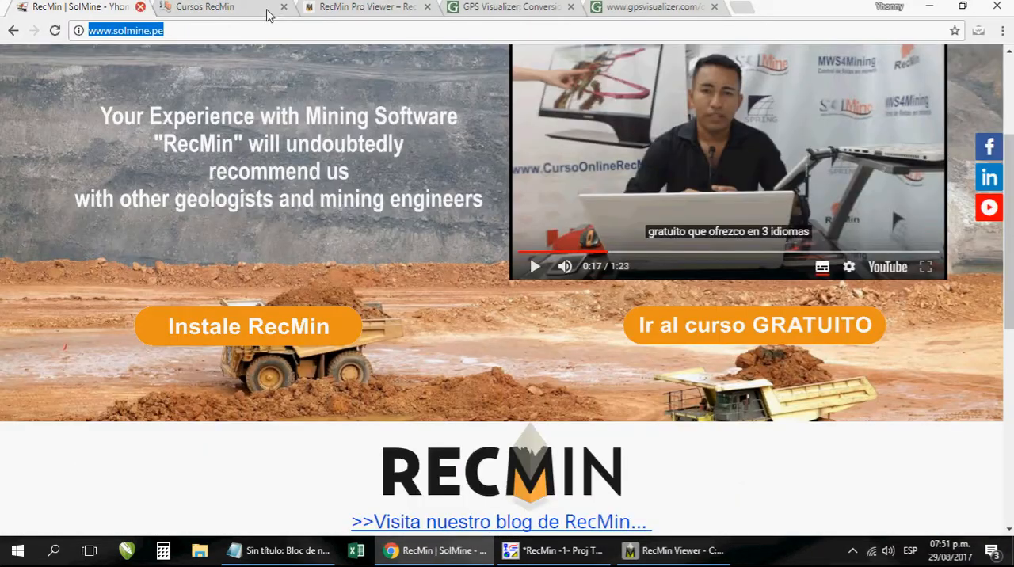
click(273, 14)
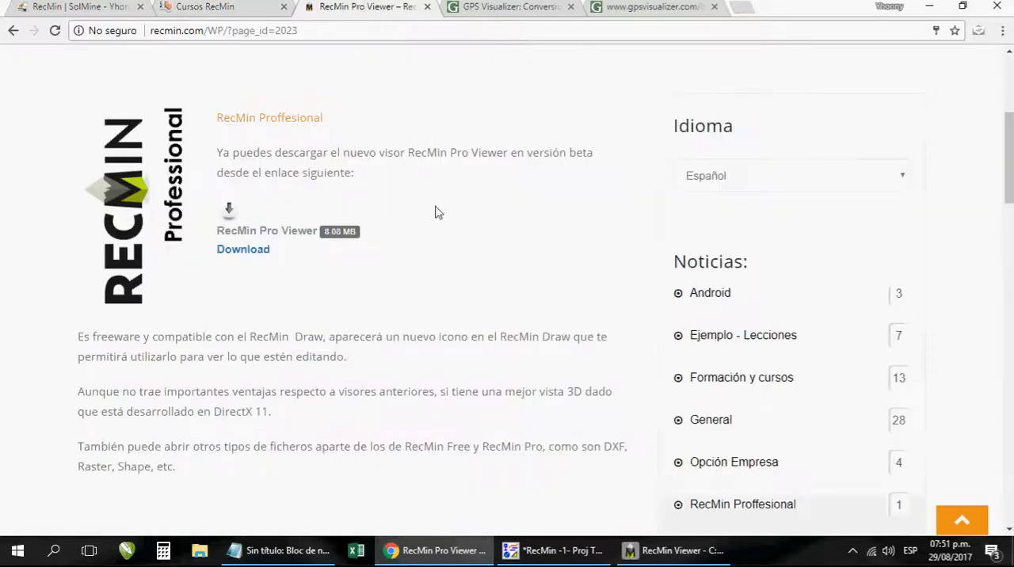
click(438, 554)
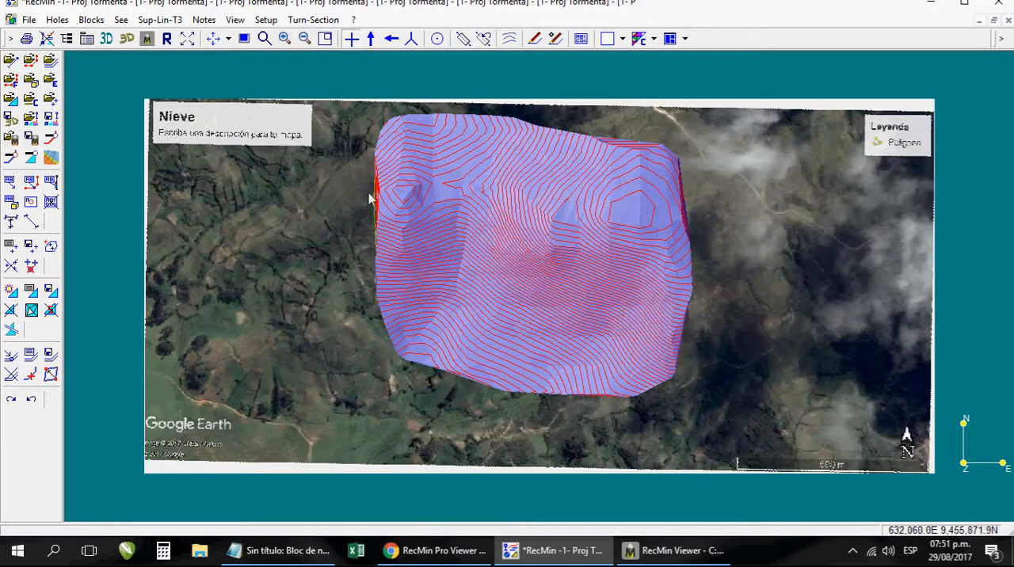
- Remove the Nieve satellite image from the drawing by cancelling the image import, and fit the terrain mesh to the view
click(50, 157)
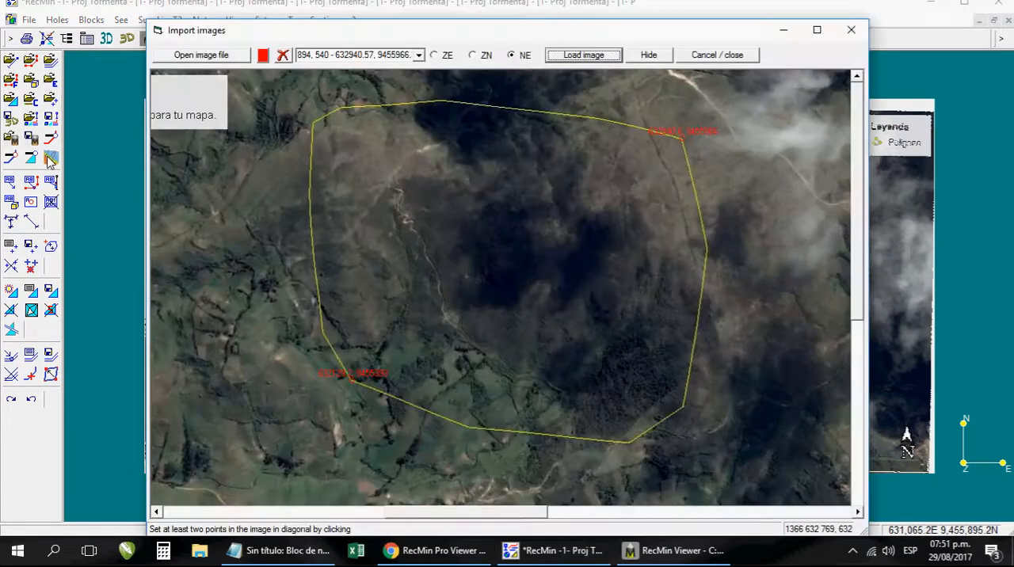
click(717, 55)
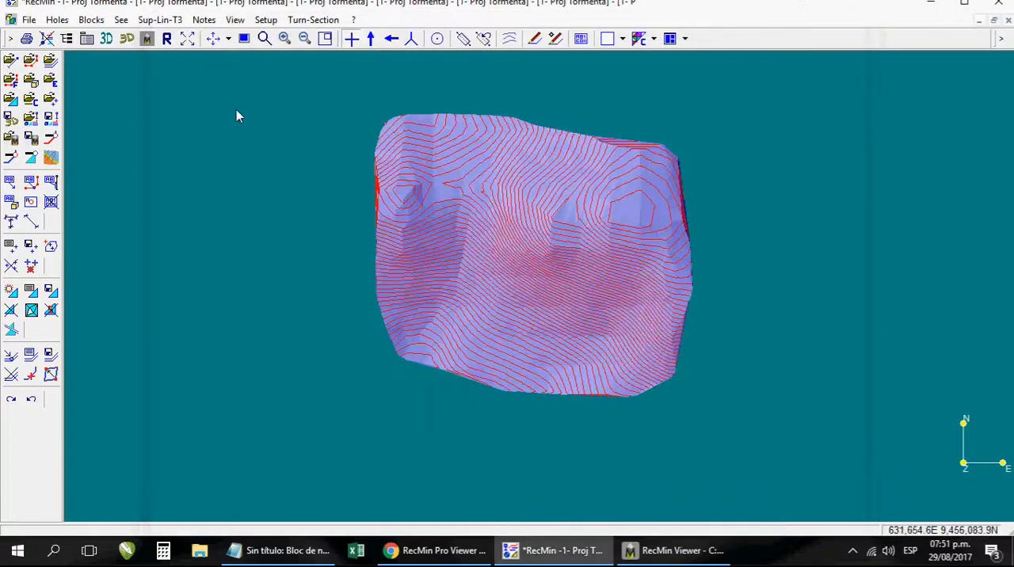
click(187, 42)
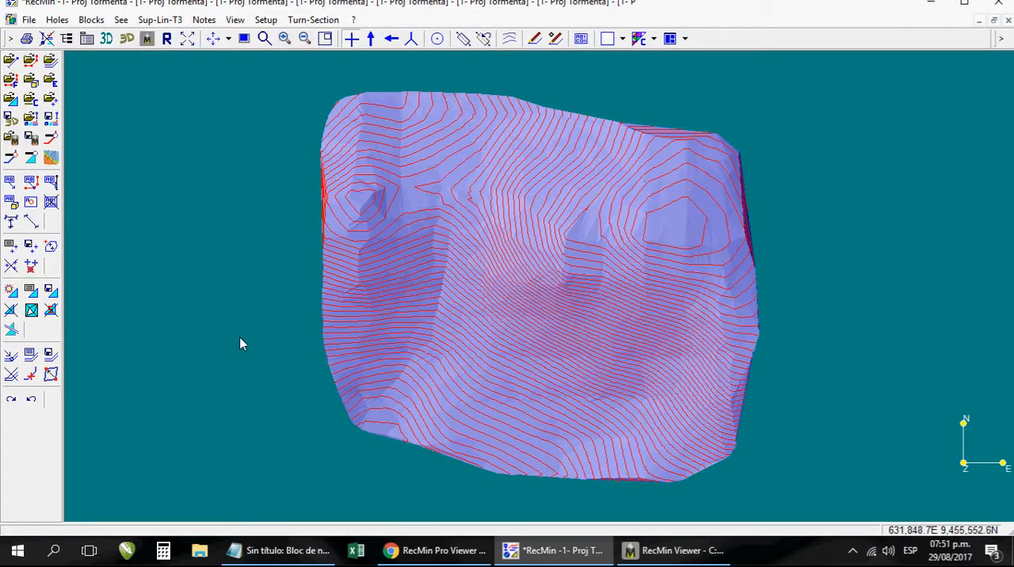
- Switch back to RecMin Viewer and rotate the textured terrain to inspect it from another side
click(669, 554)
drag(634, 355, 528, 306)
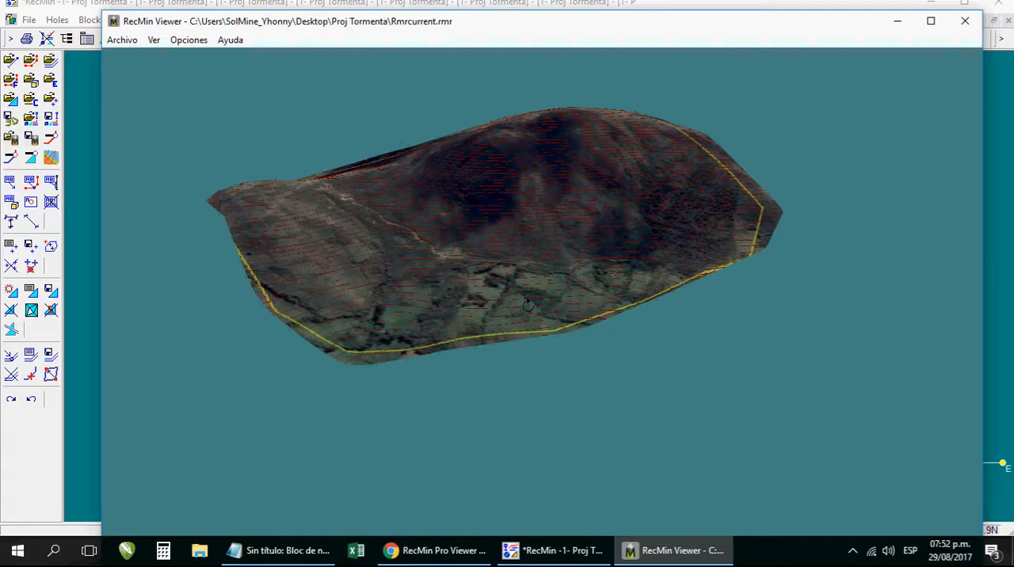
drag(523, 275, 739, 306)
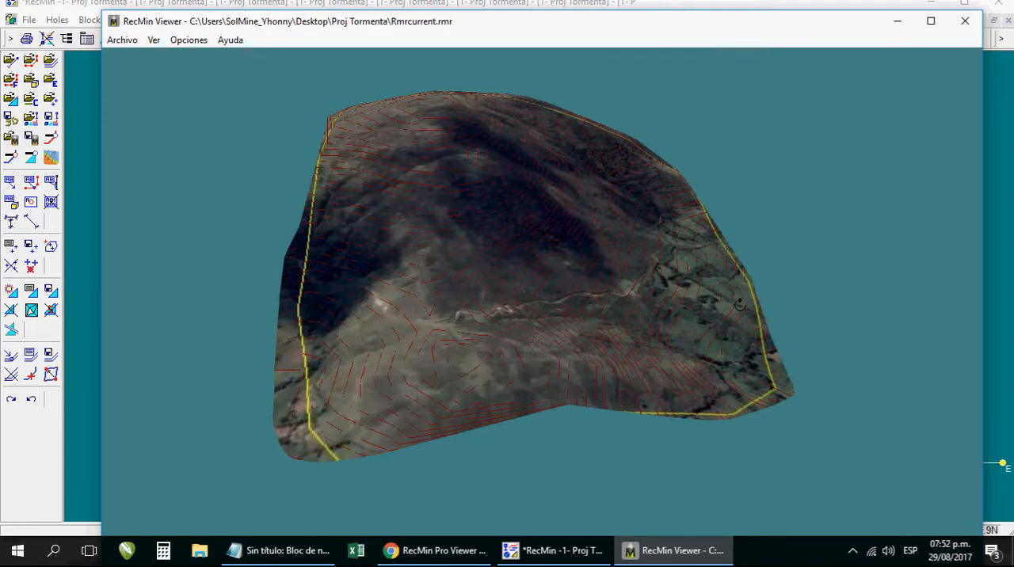
click(435, 550)
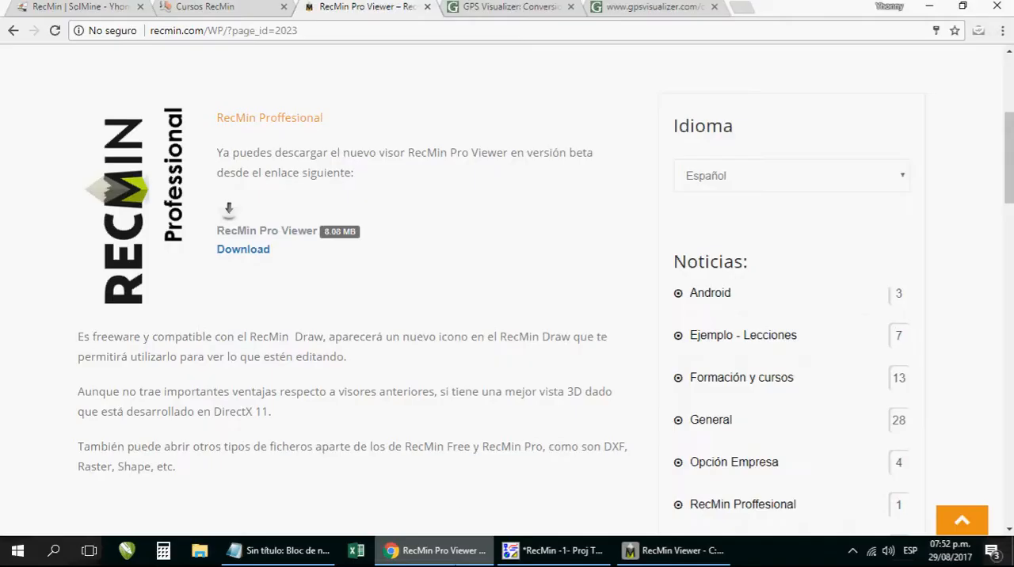
click(82, 6)
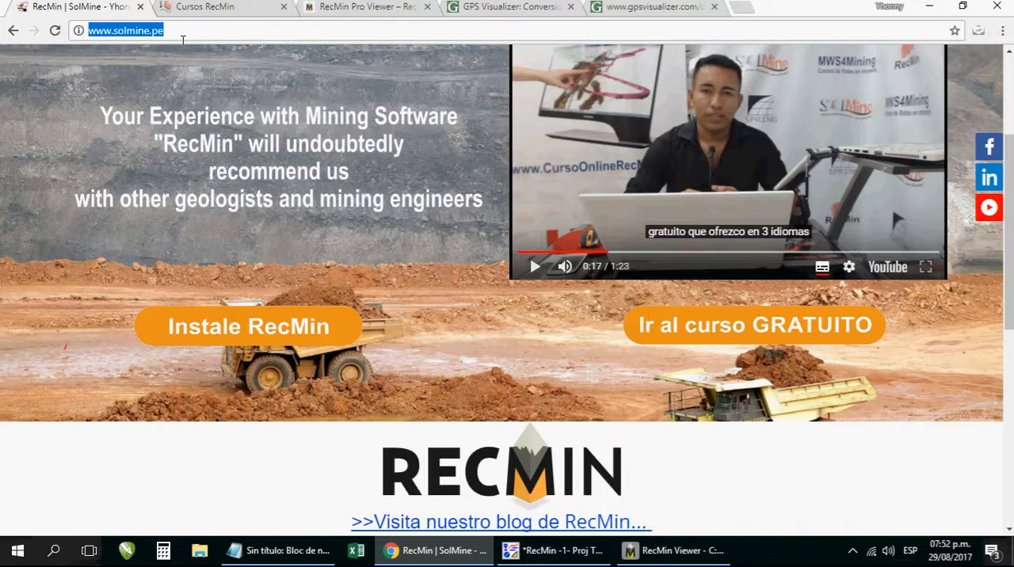